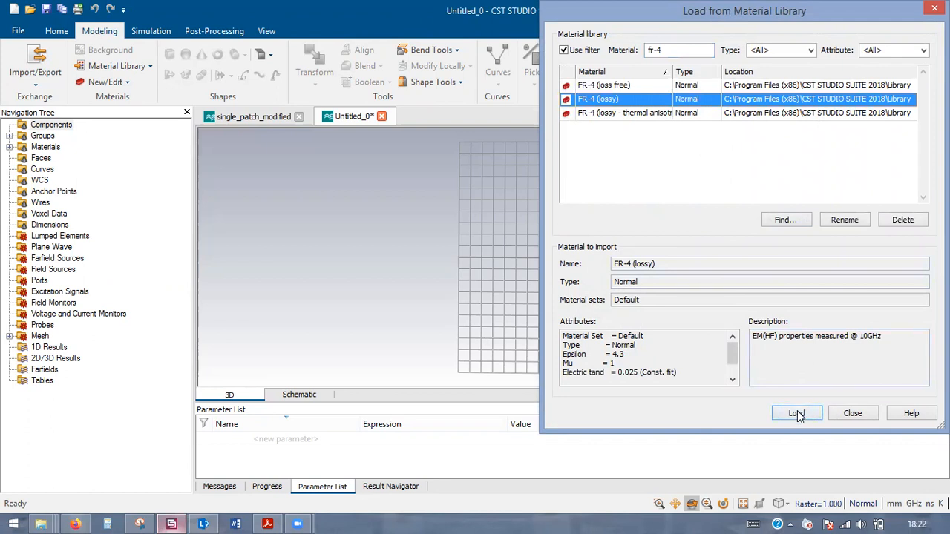
- Load FR-4 (lossy) as the subs brick's material and create the brick with ws 45, ls 45 and hs 1.6
{"action": "left_click", "coordinate": [796, 413]}
{"action": "left_click", "coordinate": [910, 50]}
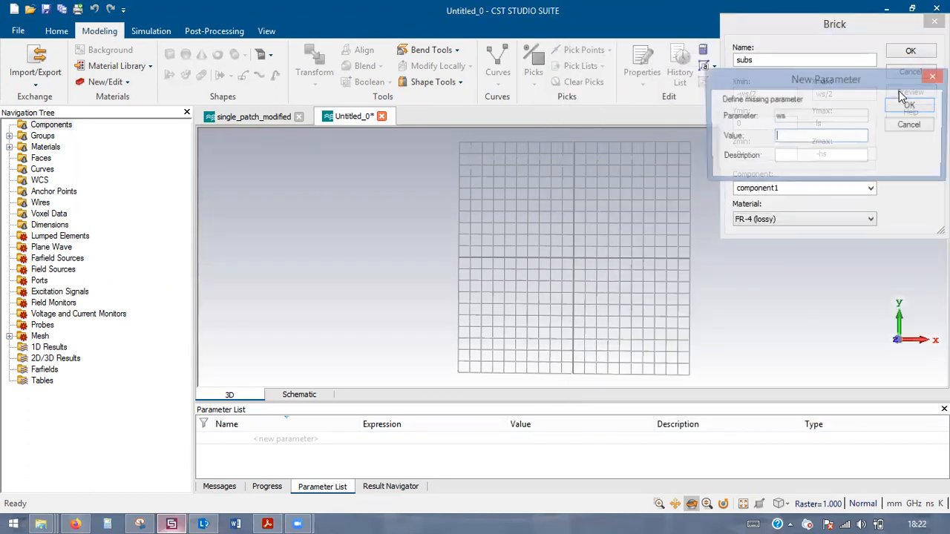
{"action": "type", "text": "45"}
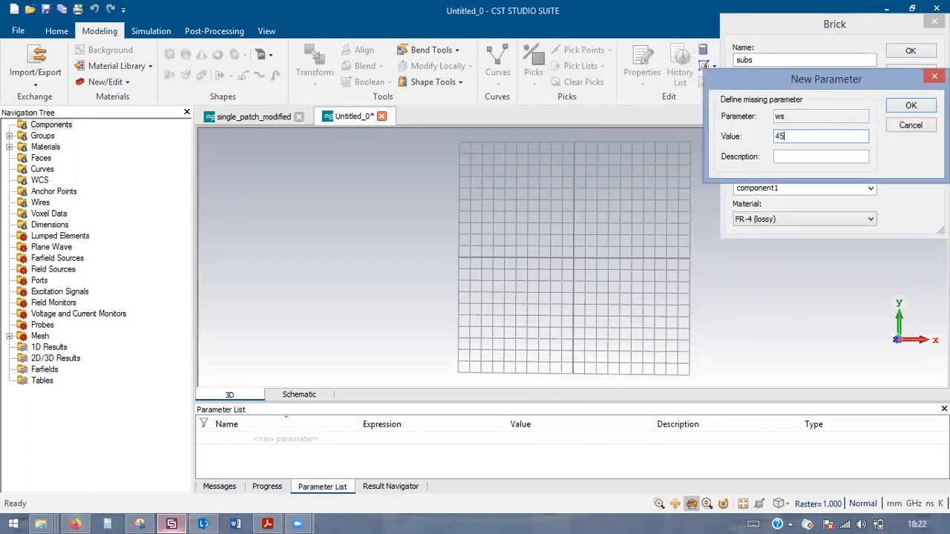
{"action": "key", "text": "Return"}
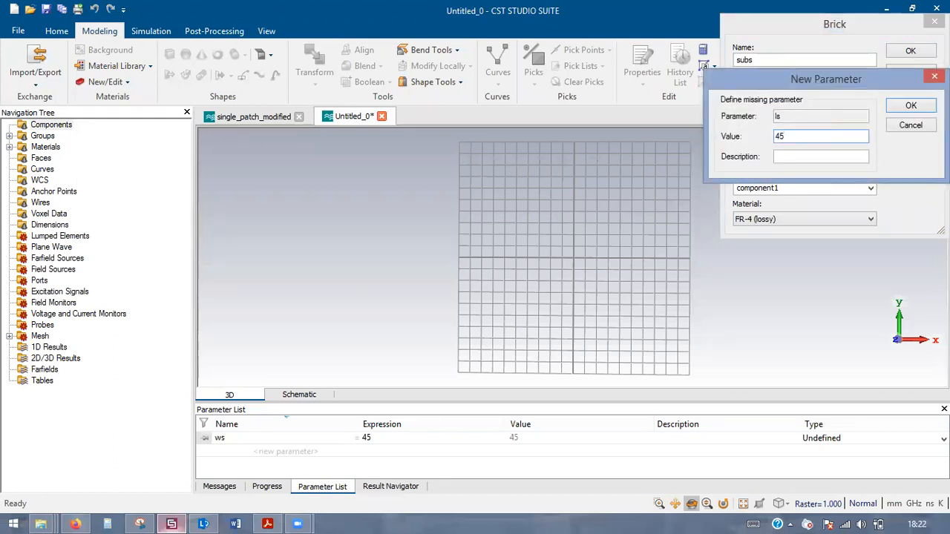
{"action": "type", "text": "45"}
{"action": "key", "text": "Return"}
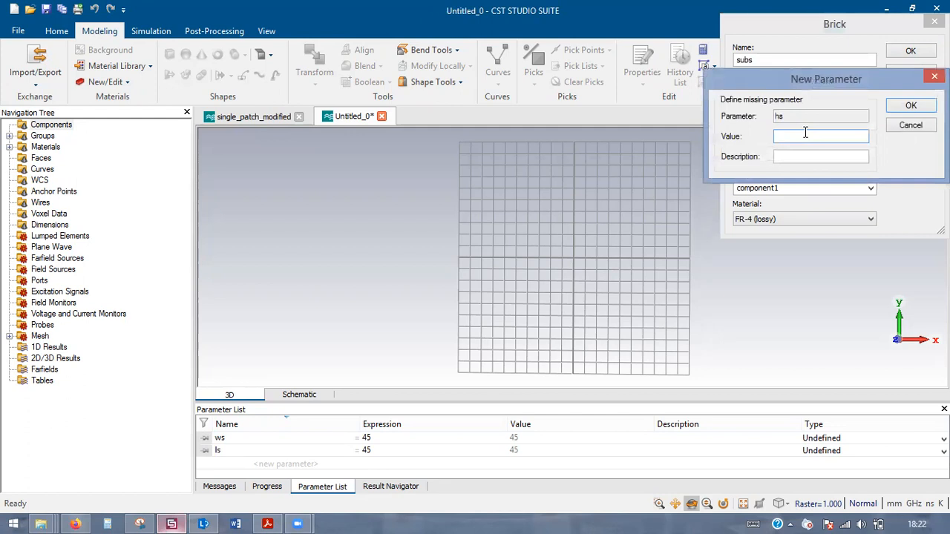
{"action": "key", "text": "Return"}
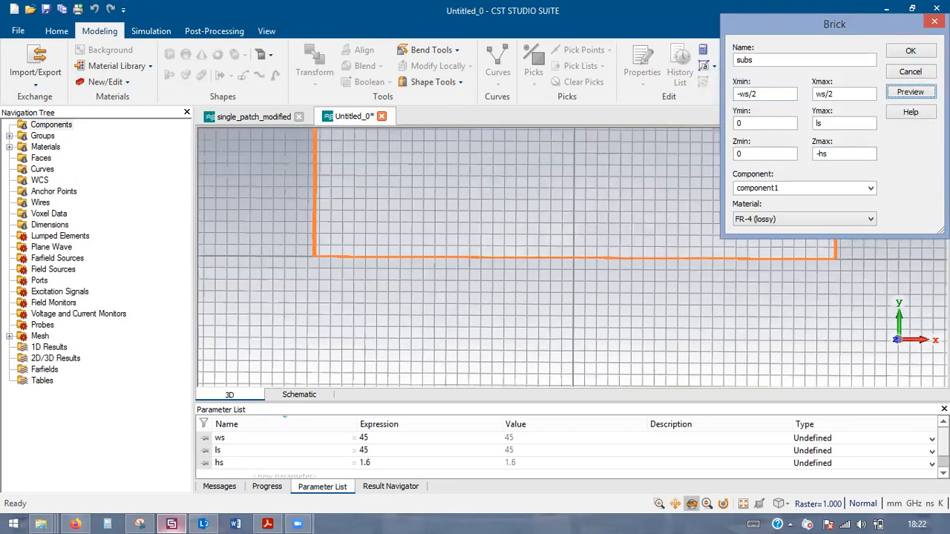
{"action": "key", "text": "Return"}
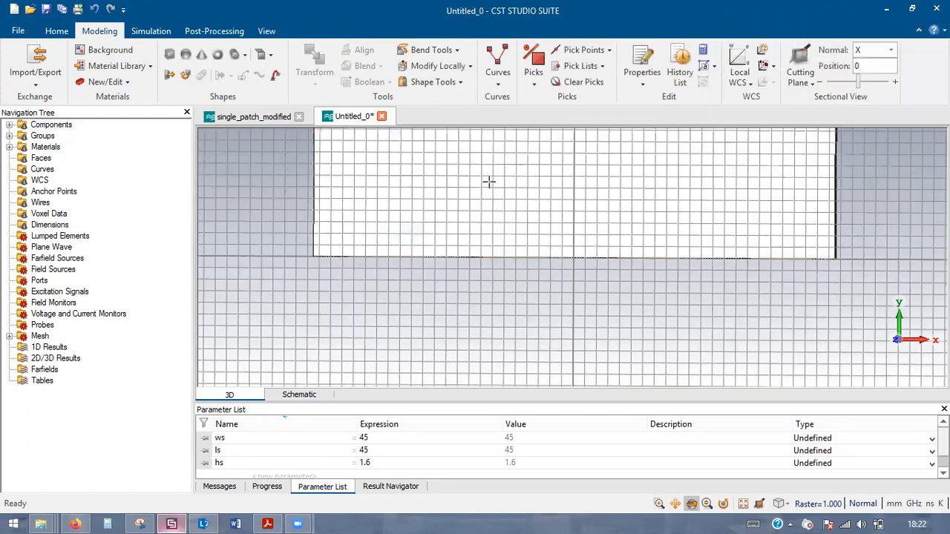
- Turn off the working plane grid and the bounding box display in the 3D view
{"action": "left_click", "coordinate": [267, 31]}
{"action": "left_click", "coordinate": [305, 55]}
{"action": "left_click", "coordinate": [221, 66]}
- Extrude the substrate's back face in PEC by height hc, defining hc as 0.035, to form the ground layer
{"action": "left_click_drag", "start_coordinate": [774, 260], "coordinate": [398, 245]}
{"action": "key", "text": "space"}
{"action": "left_click_drag", "start_coordinate": [560, 247], "coordinate": [521, 247]}
{"action": "key", "text": "f"}
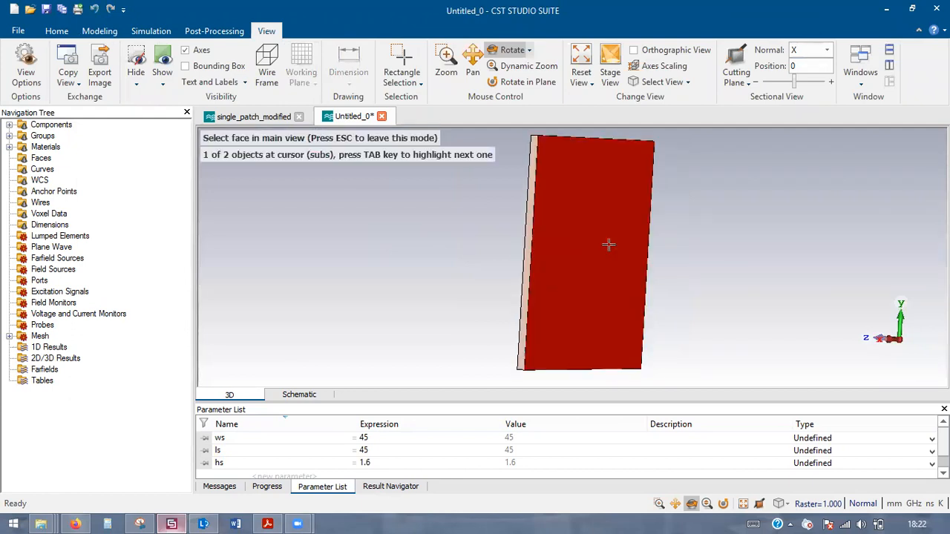
{"action": "double_click", "coordinate": [607, 245]}
{"action": "left_click", "coordinate": [104, 31]}
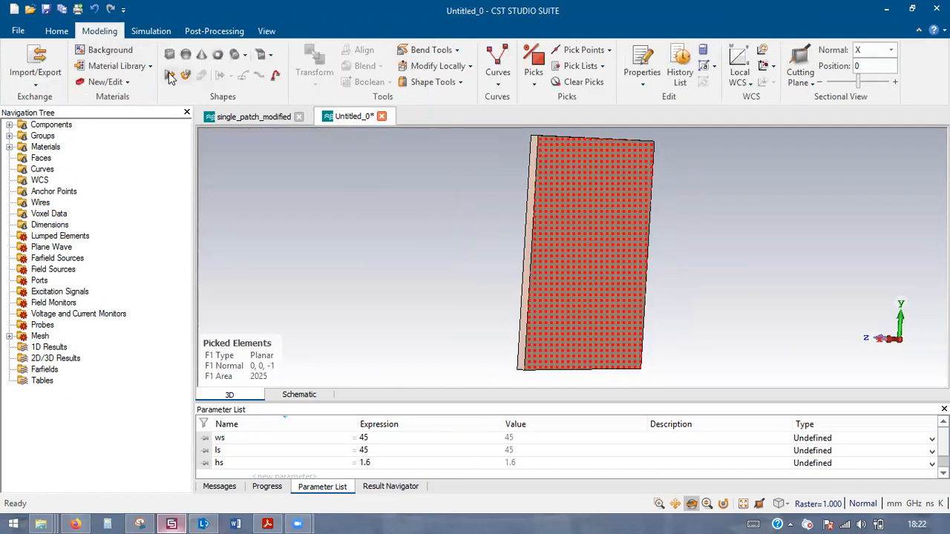
{"action": "left_click", "coordinate": [169, 75]}
{"action": "key", "text": "Tab"}
{"action": "type", "text": "hs"}
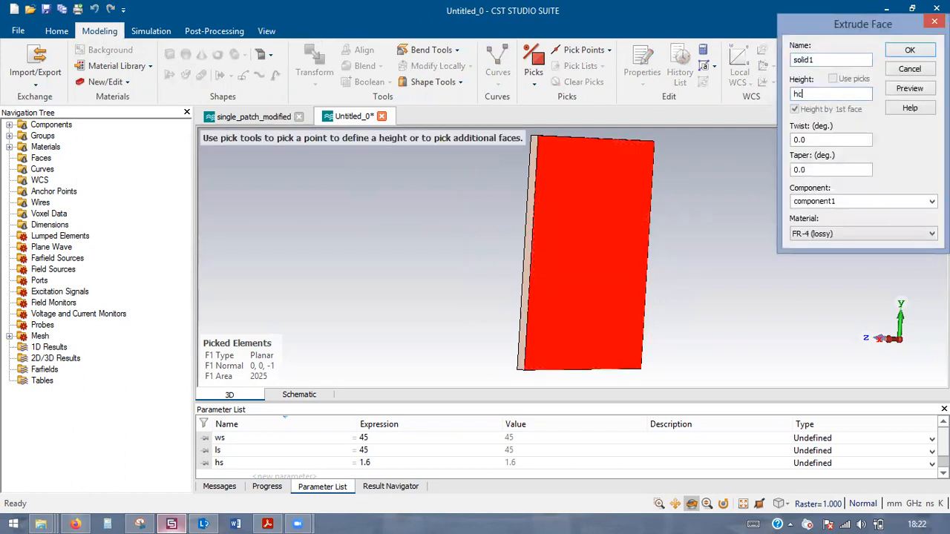
{"action": "left_click", "coordinate": [842, 232]}
{"action": "left_click", "coordinate": [840, 274]}
{"action": "left_click", "coordinate": [913, 88]}
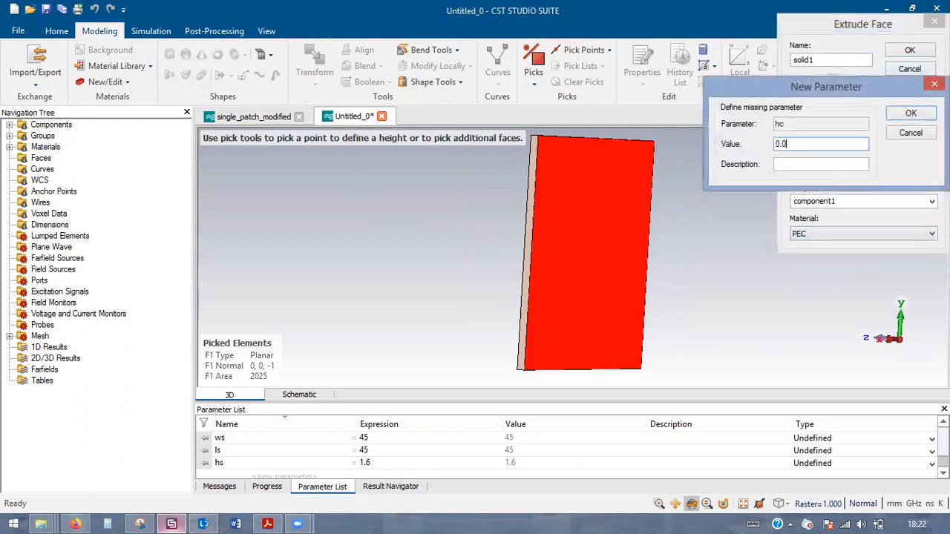
{"action": "type", "text": ".035"}
{"action": "key", "text": "Return"}
{"action": "left_click", "coordinate": [911, 49]}
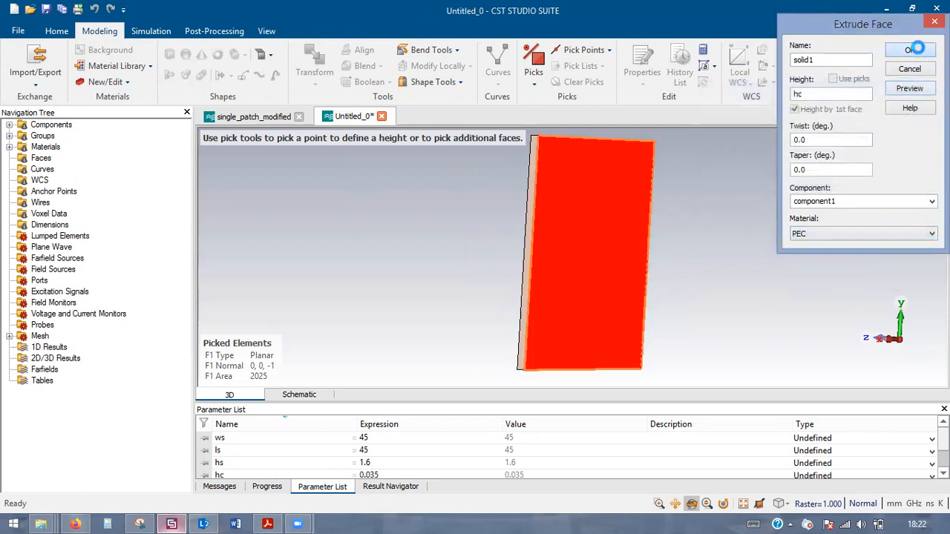
- Specify a brick named feed from -wf/2 to wf/2 in X, 0 to lf in Y and 0 to hc in Z
{"action": "left_click_drag", "start_coordinate": [415, 249], "coordinate": [627, 324]}
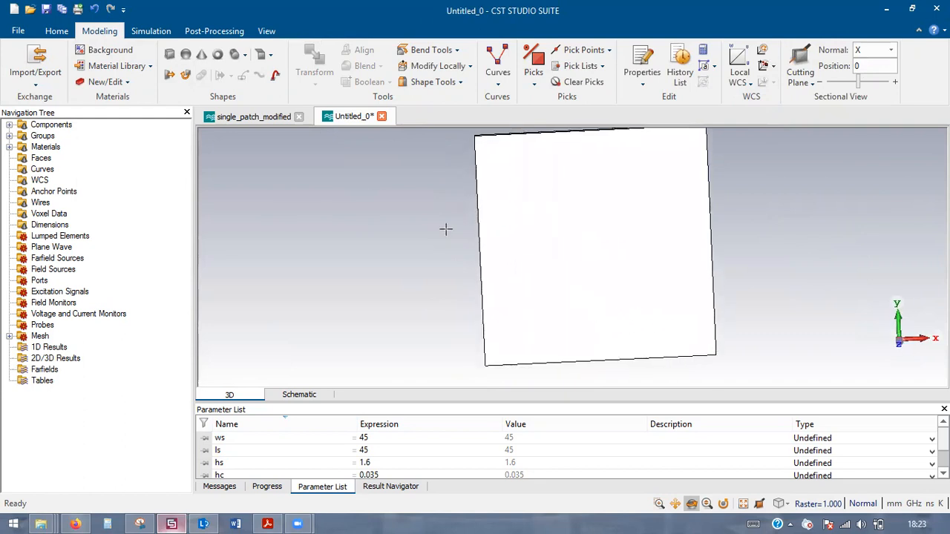
{"action": "left_click_drag", "start_coordinate": [621, 249], "coordinate": [670, 258]}
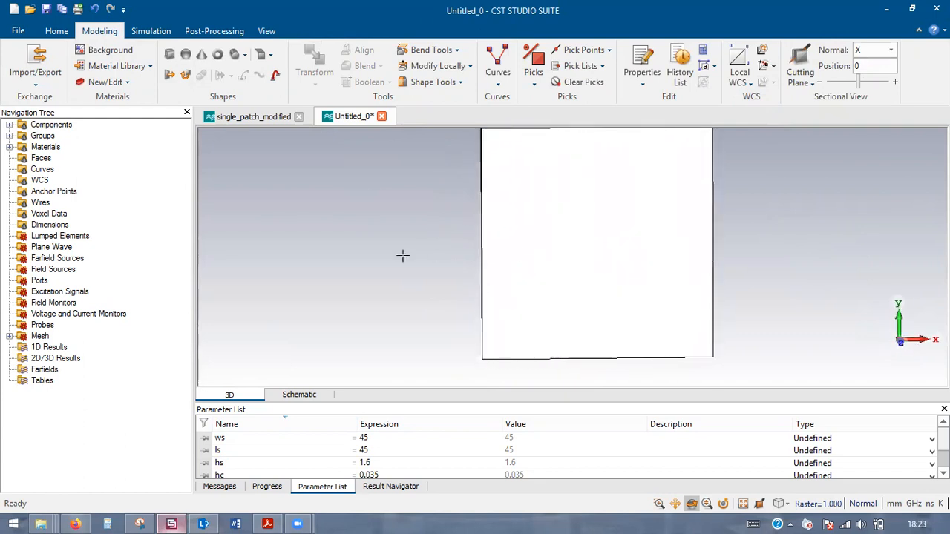
{"action": "scroll", "coordinate": [403, 254], "scroll_direction": "down", "scroll_amount": 2}
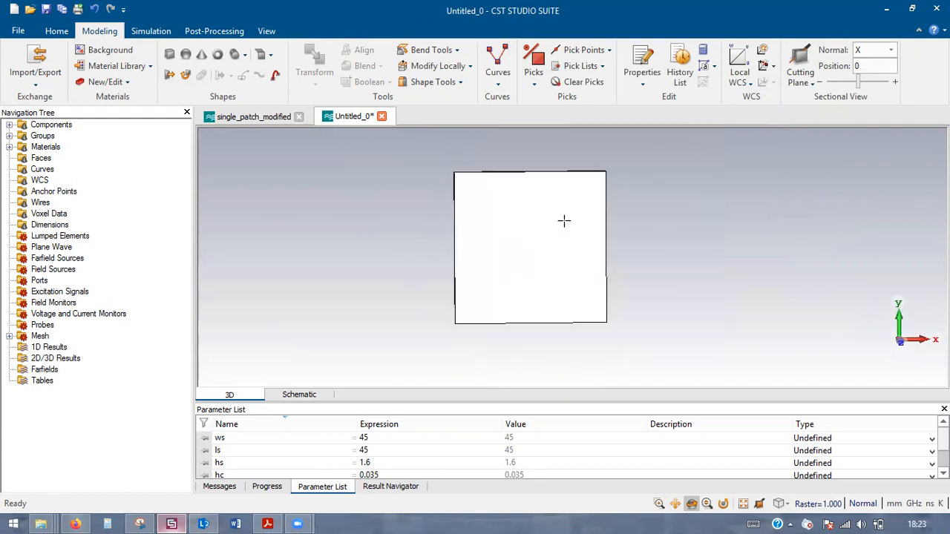
{"action": "left_click", "coordinate": [170, 54]}
{"action": "key", "text": "Escape"}
{"action": "type", "text": "feed"}
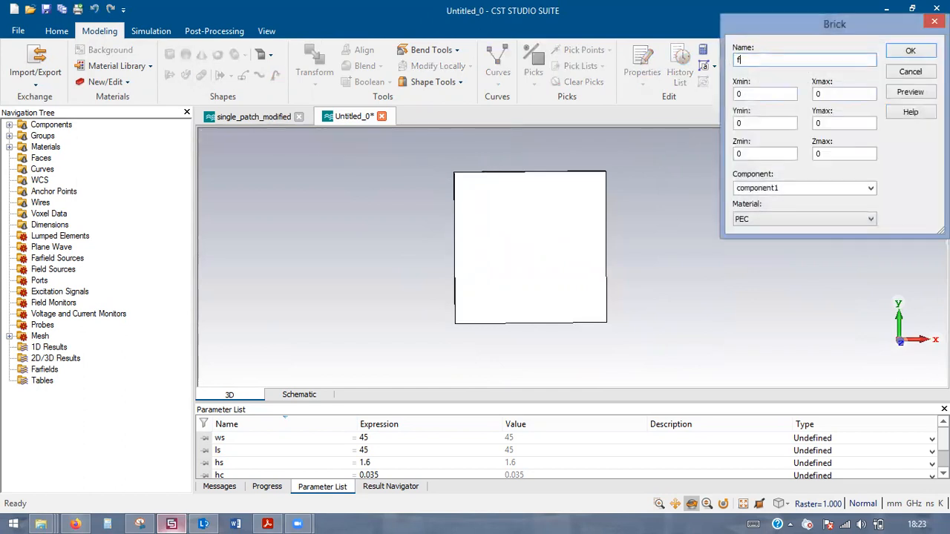
{"action": "key", "text": "Tab"}
{"action": "type", "text": "-wf/"}
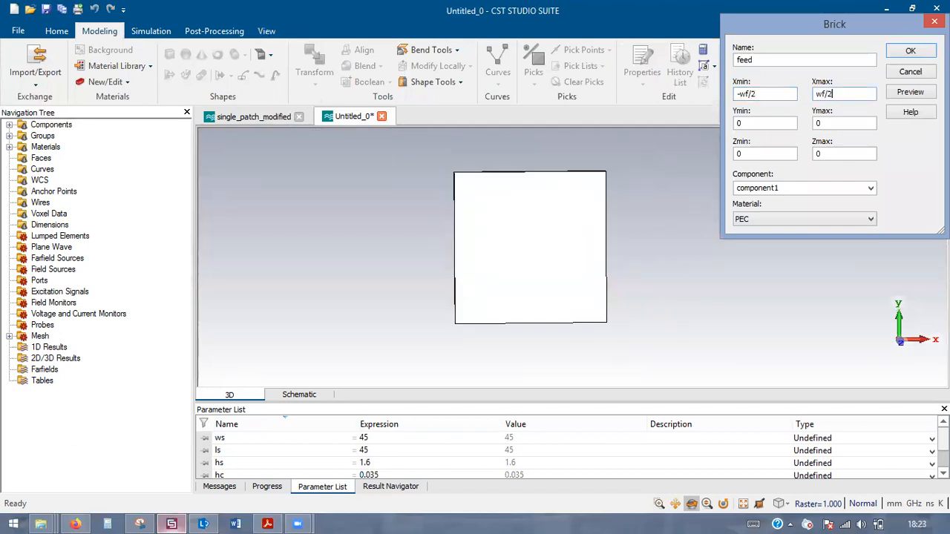
{"action": "key", "text": "Tab"}
{"action": "key", "text": "Tab"}
{"action": "key", "text": "Tab"}
{"action": "type", "text": "h"}
- Define the parameters wf as 2.82 and lf as 10.07, and create the PEC feed brick
{"action": "left_click", "coordinate": [909, 92]}
{"action": "type", "text": "2.82"}
{"action": "key", "text": "Return"}
{"action": "type", "text": "10.07"}
{"action": "key", "text": "Return"}
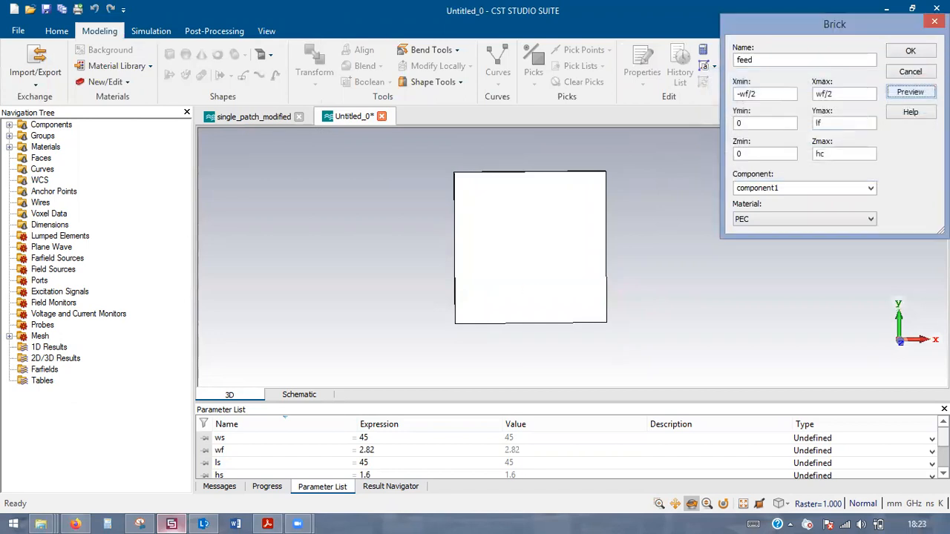
{"action": "left_click", "coordinate": [909, 54]}
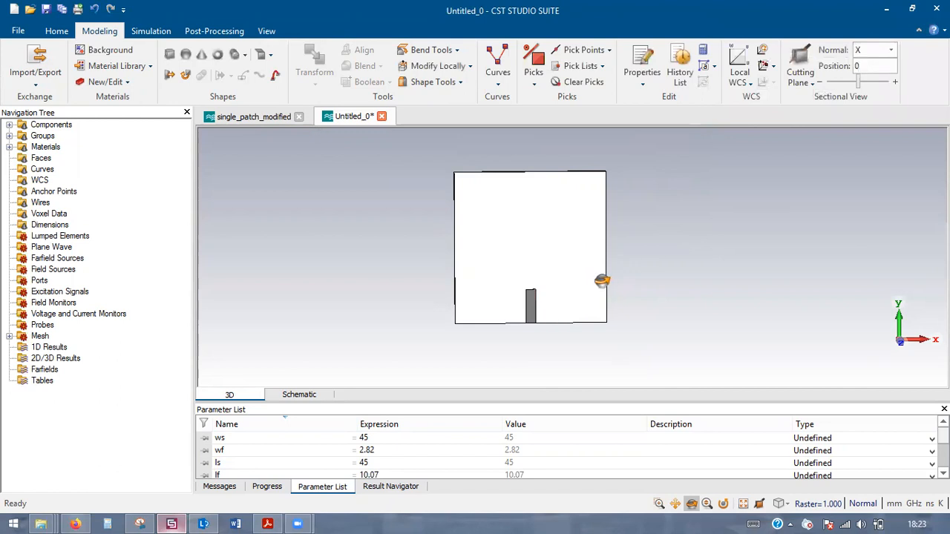
- Specify a brick named patch from -wp/2 to wp/2 in X, lf to lf+lp in Y and 0 to hc in Z
{"action": "left_click", "coordinate": [170, 56]}
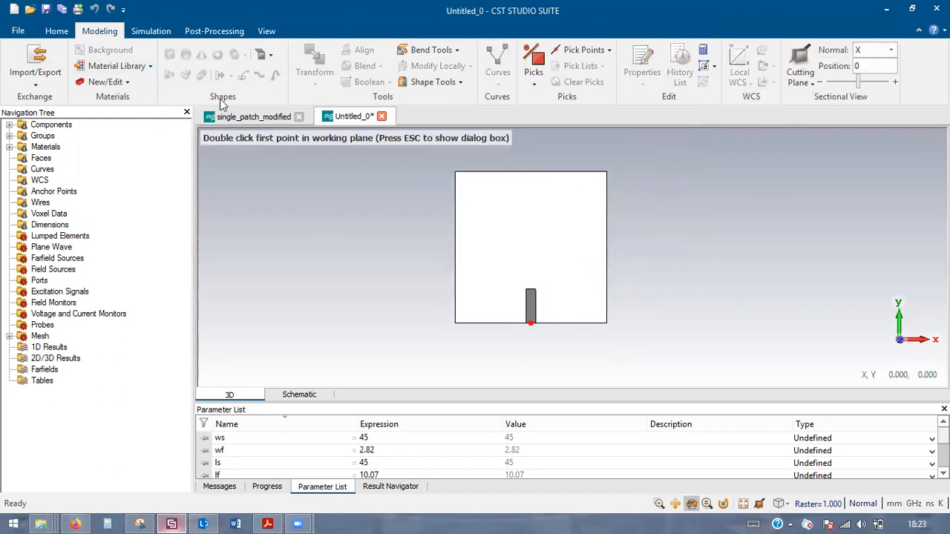
{"action": "key", "text": "Escape"}
{"action": "type", "text": "patch"}
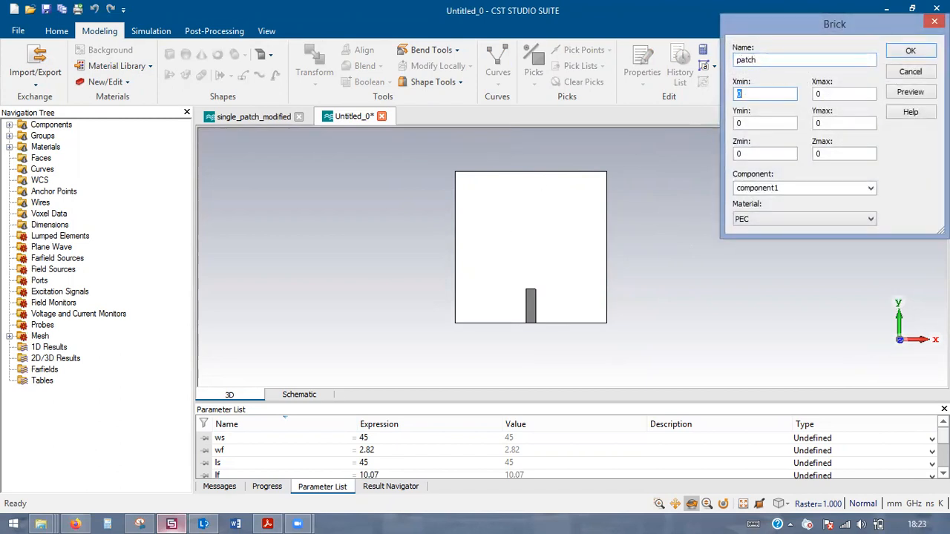
{"action": "type", "text": "-wp/2"}
{"action": "key", "text": "Tab"}
{"action": "type", "text": "w"}
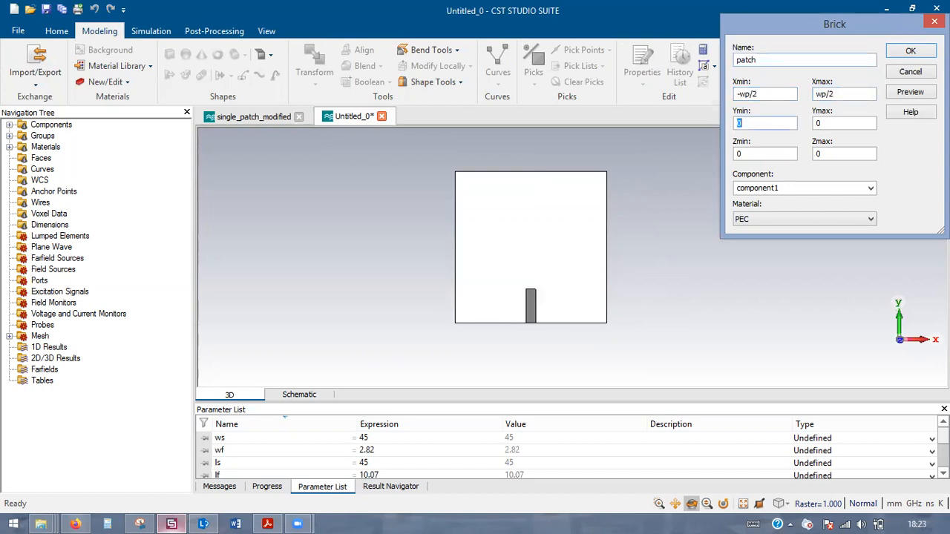
{"action": "key", "text": "Tab"}
{"action": "key", "text": "Tab"}
{"action": "key", "text": "Tab"}
{"action": "type", "text": "hc"}
- Define wp as 19.15 and give lp a value, and create the PEC patch brick above the feed
{"action": "left_click", "coordinate": [910, 92]}
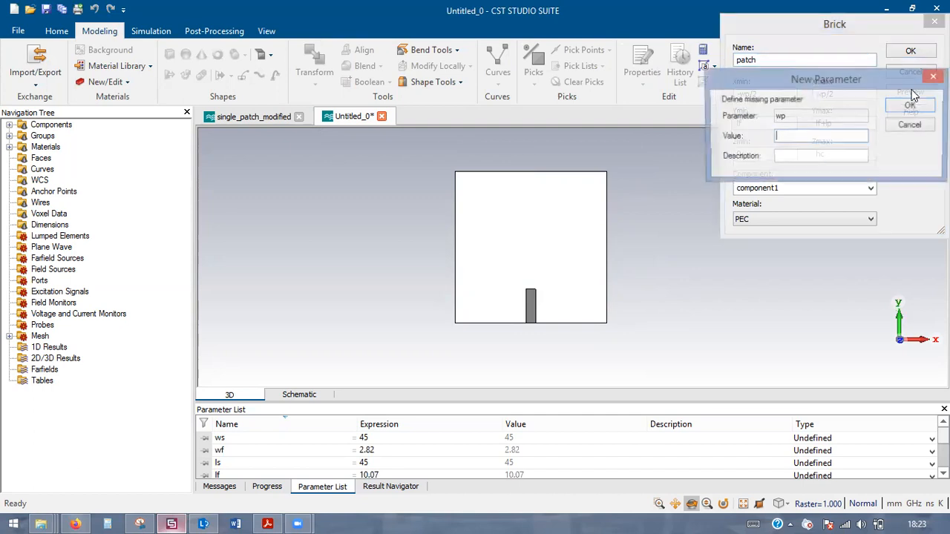
{"action": "type", "text": "19"}
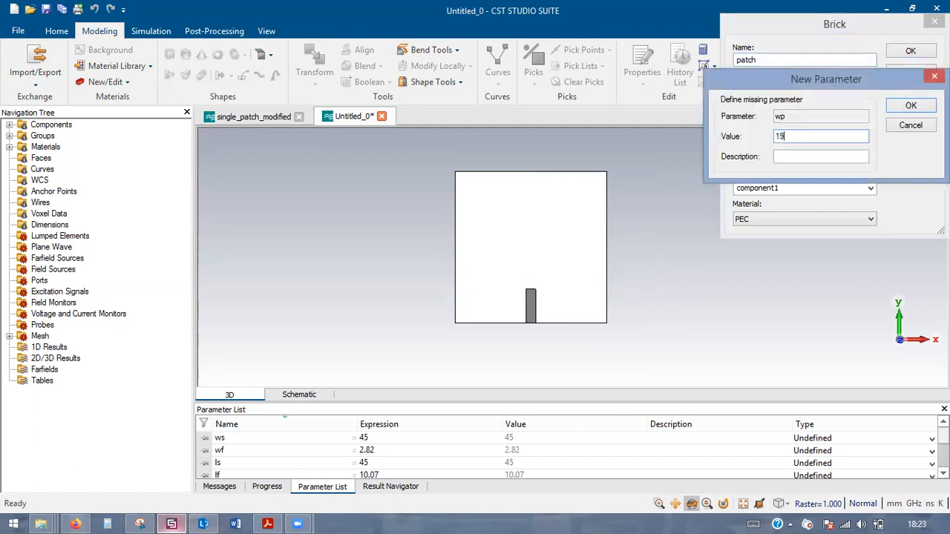
{"action": "type", "text": ".15"}
{"action": "key", "text": "Return"}
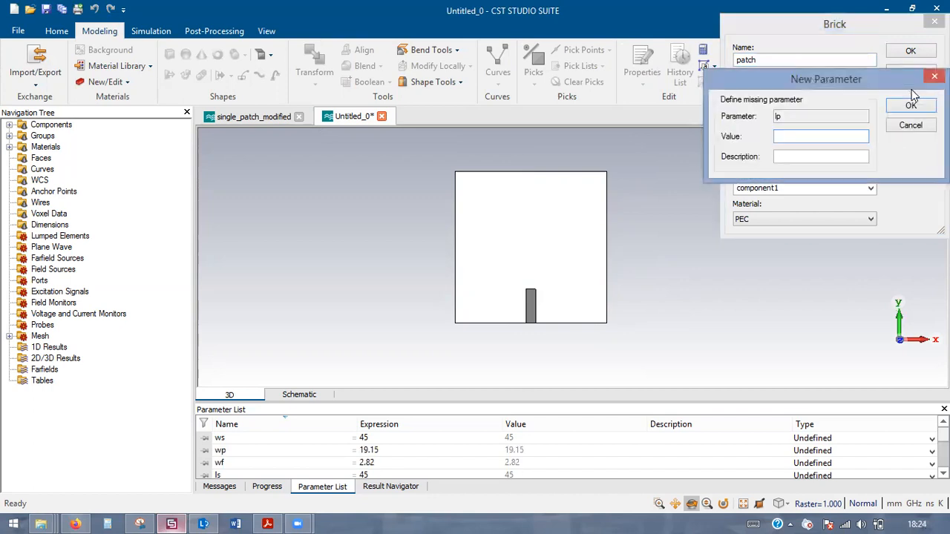
{"action": "type", "text": "2"}
{"action": "type", "text": "9"}
{"action": "key", "text": "Return"}
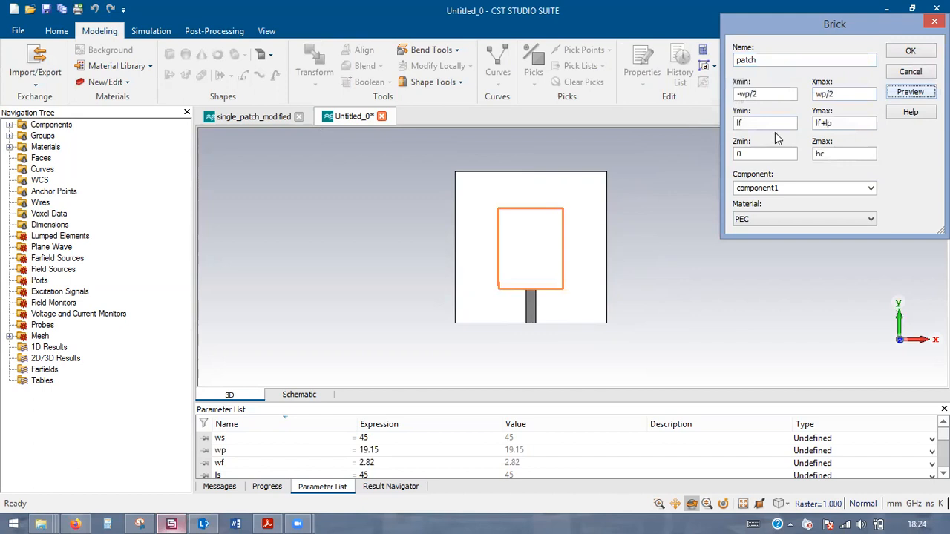
{"action": "left_click", "coordinate": [921, 54]}
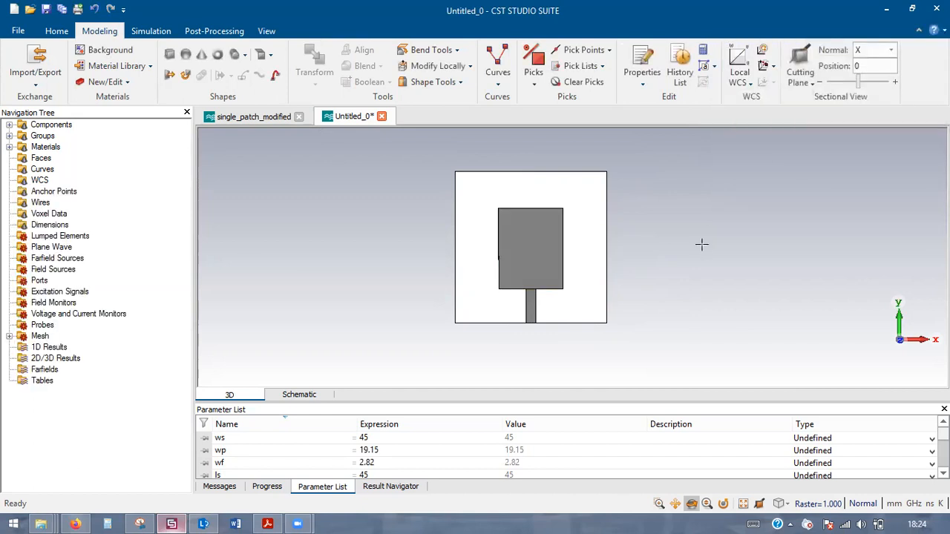
- After checking the antenna geometry figure in the Acrobat Reader PDF, chamfer the patch's lower-left corner edge with width l_champ defined as 7.8
{"action": "left_click", "coordinate": [267, 524]}
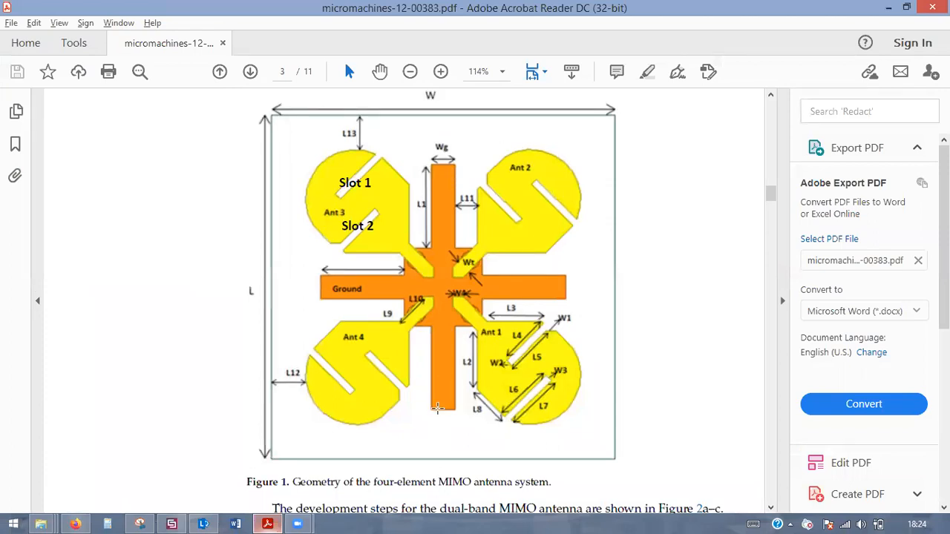
{"action": "key", "text": "alt+Tab"}
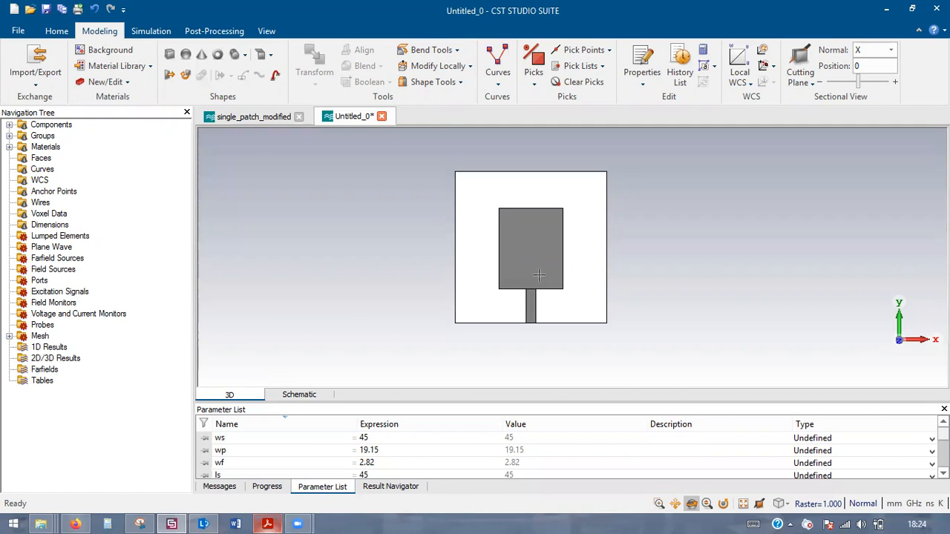
{"action": "scroll", "coordinate": [537, 276], "scroll_direction": "up", "scroll_amount": 6}
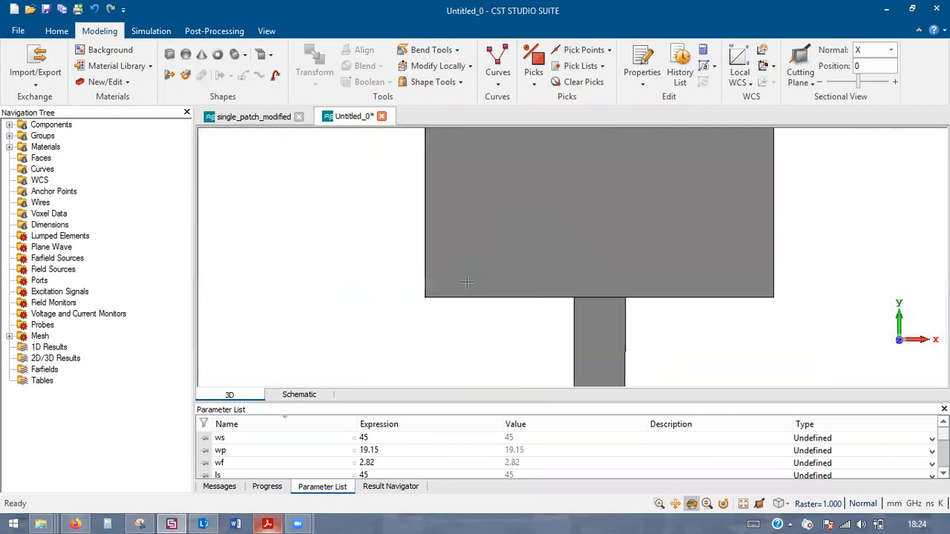
{"action": "left_click_drag", "start_coordinate": [466, 282], "coordinate": [384, 298]}
{"action": "key", "text": "e"}
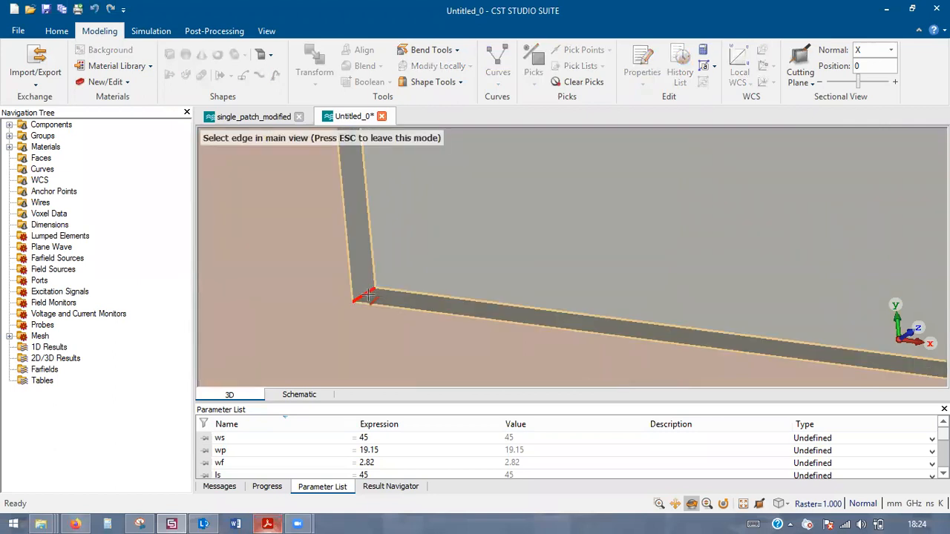
{"action": "left_click", "coordinate": [369, 295]}
{"action": "left_click", "coordinate": [367, 65]}
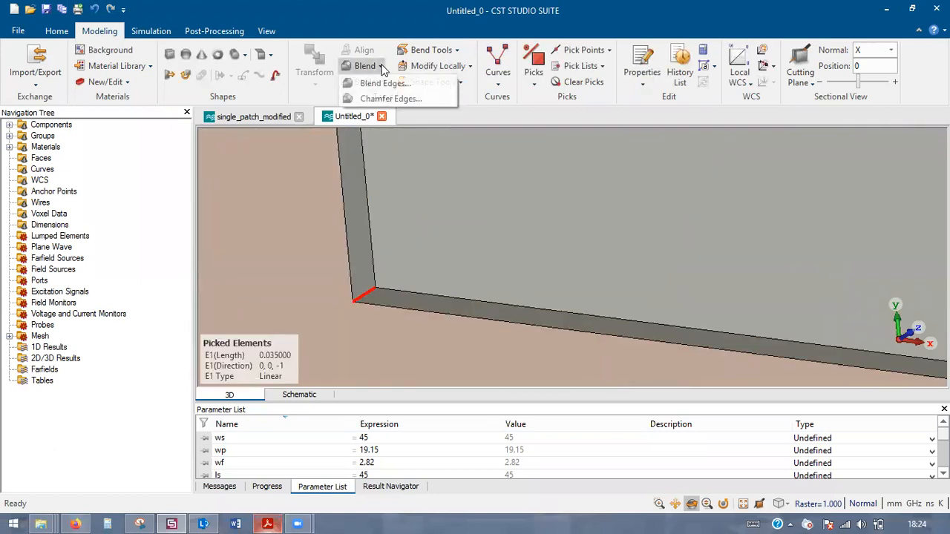
{"action": "left_click", "coordinate": [389, 99]}
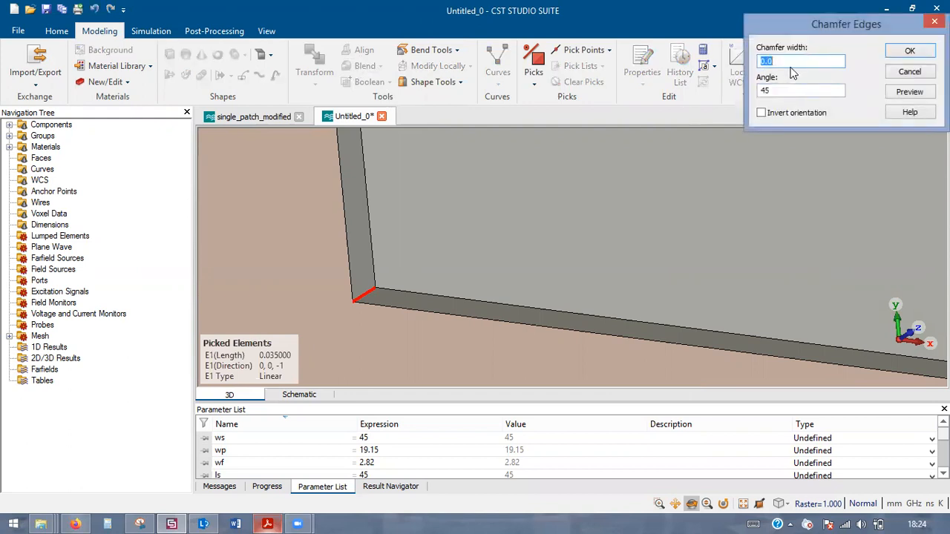
{"action": "type", "text": "1"}
{"action": "key", "text": "Return"}
{"action": "type", "text": "7.8"}
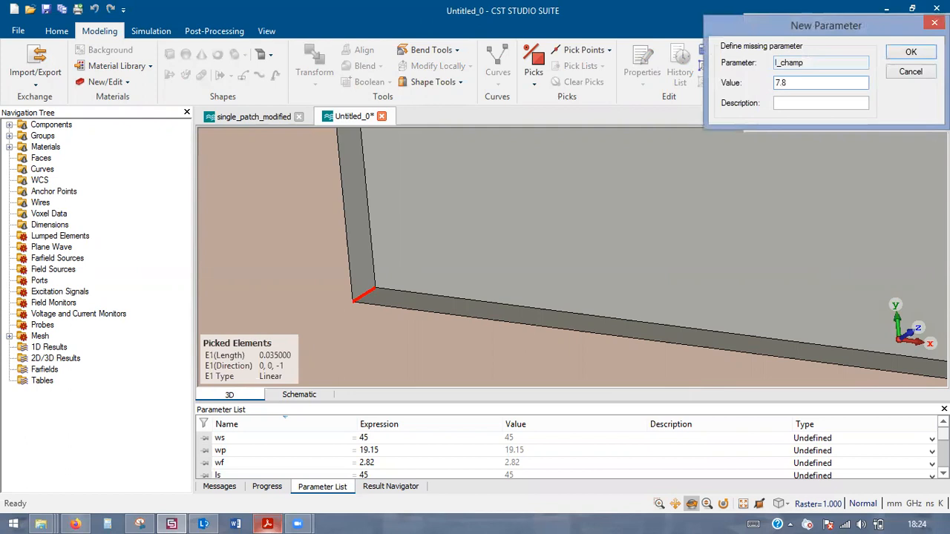
{"action": "key", "text": "Return"}
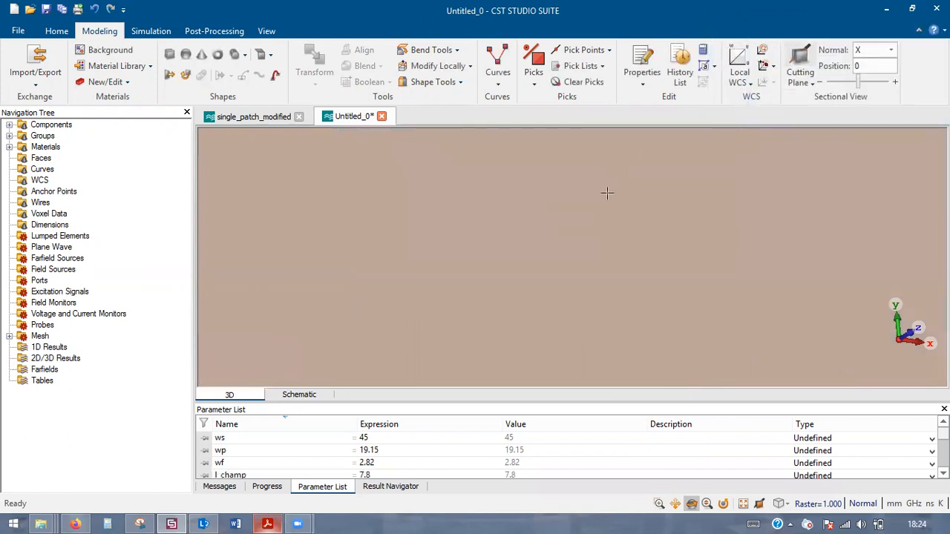
{"action": "scroll", "coordinate": [450, 256], "scroll_direction": "down", "scroll_amount": 3}
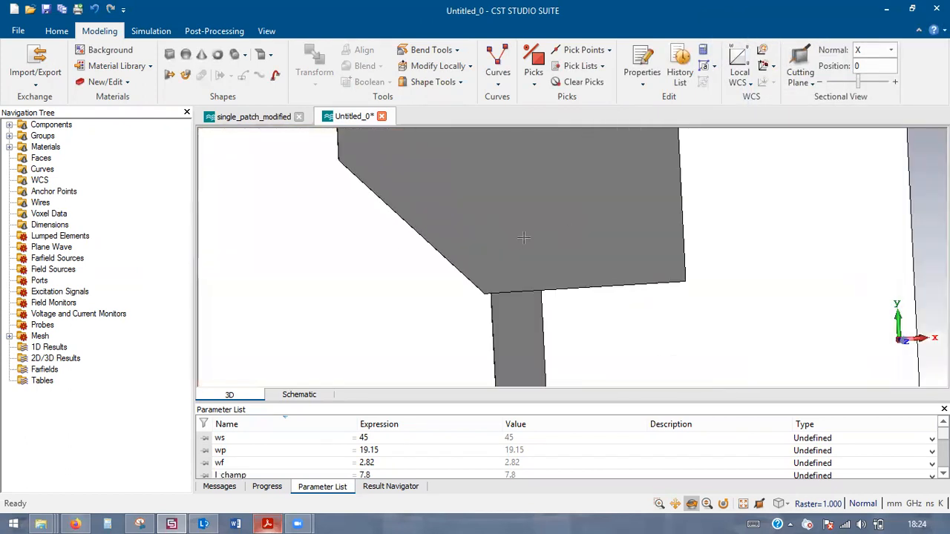
- Chamfer the patch's lower-right corner edge at 45 degrees with width r_champ, defining r_champ as 8.5
{"action": "scroll", "coordinate": [454, 286], "scroll_direction": "down", "scroll_amount": 2}
{"action": "scroll", "coordinate": [613, 263], "scroll_direction": "up", "scroll_amount": 5}
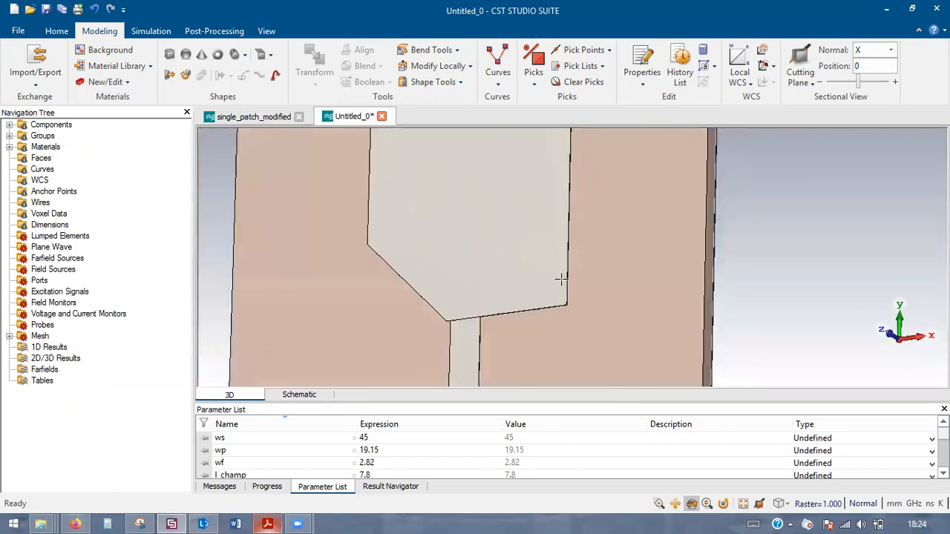
{"action": "scroll", "coordinate": [555, 263], "scroll_direction": "up", "scroll_amount": 3}
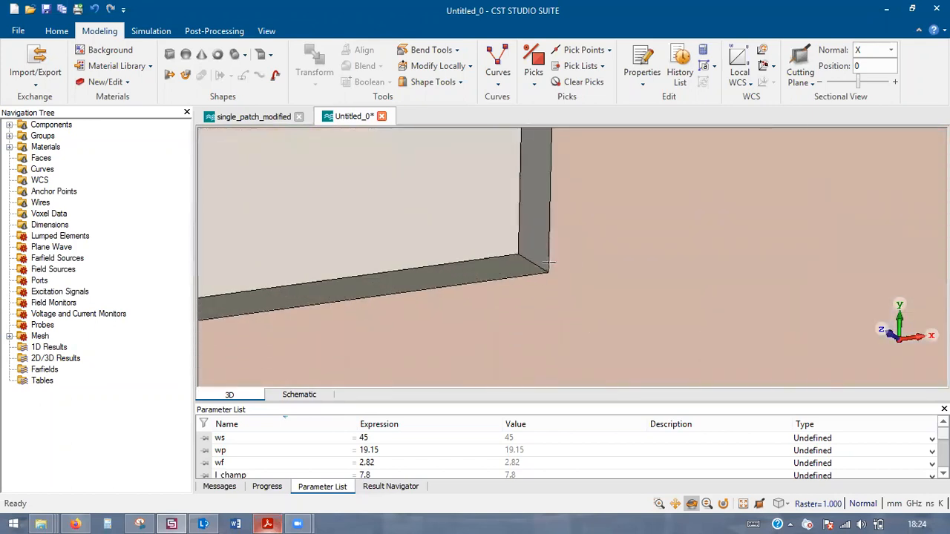
{"action": "key", "text": "e"}
{"action": "left_click", "coordinate": [526, 260]}
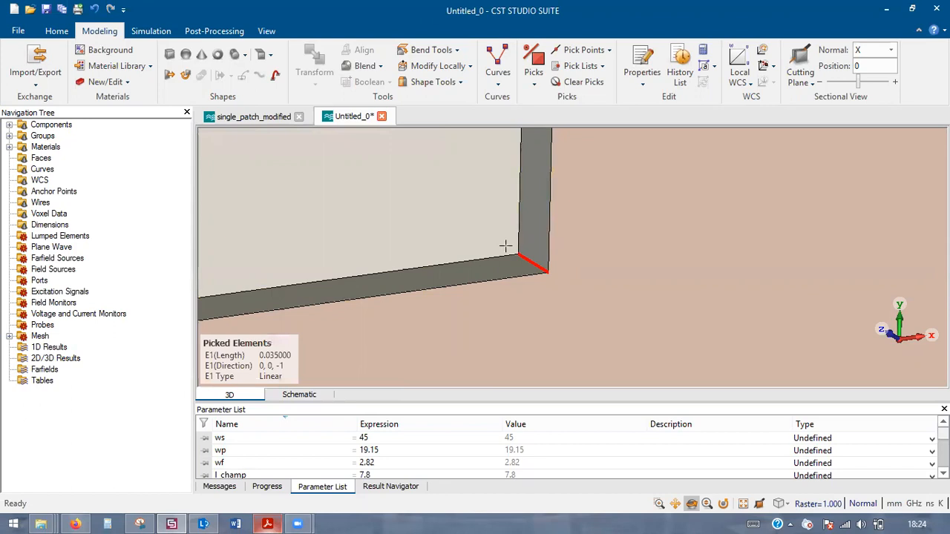
{"action": "left_click", "coordinate": [366, 66]}
{"action": "left_click", "coordinate": [393, 106]}
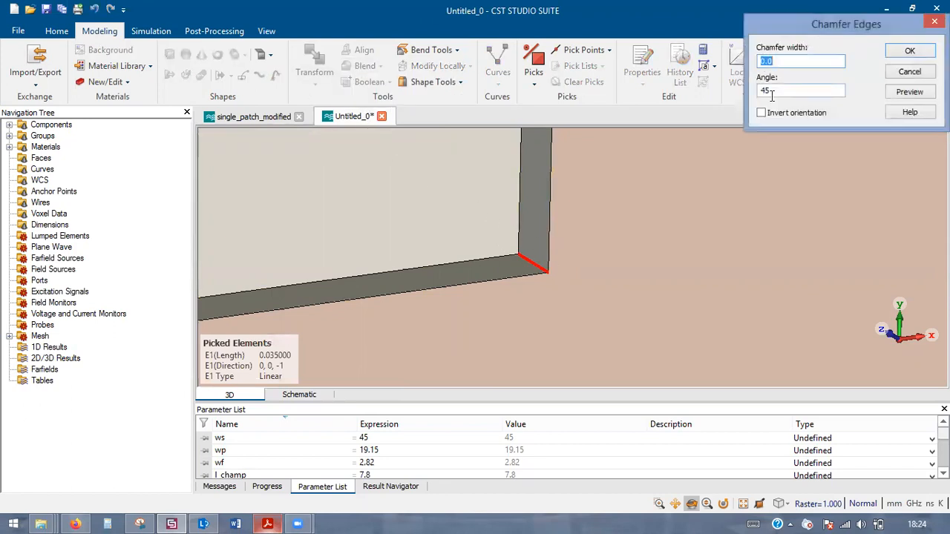
{"action": "key", "text": "Tab"}
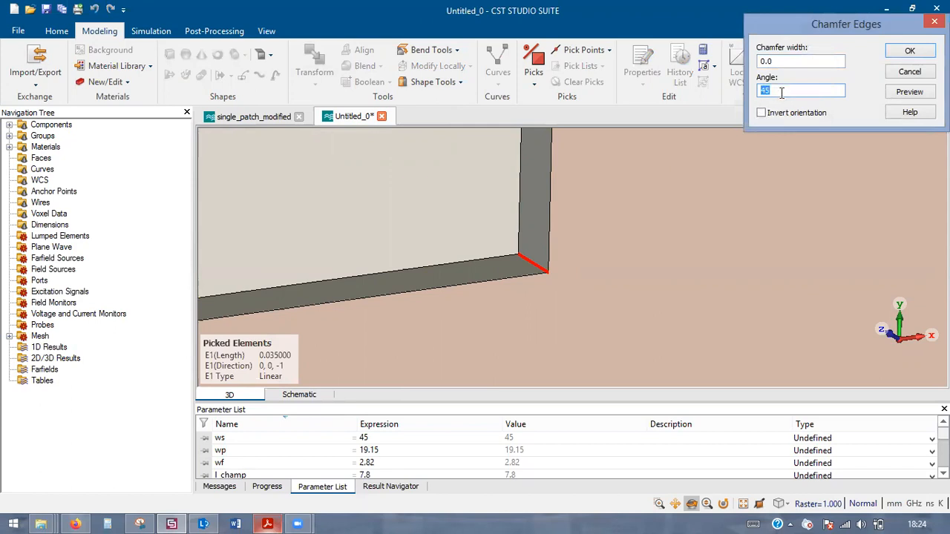
{"action": "double_click", "coordinate": [789, 62]}
{"action": "type", "text": "r_champ"}
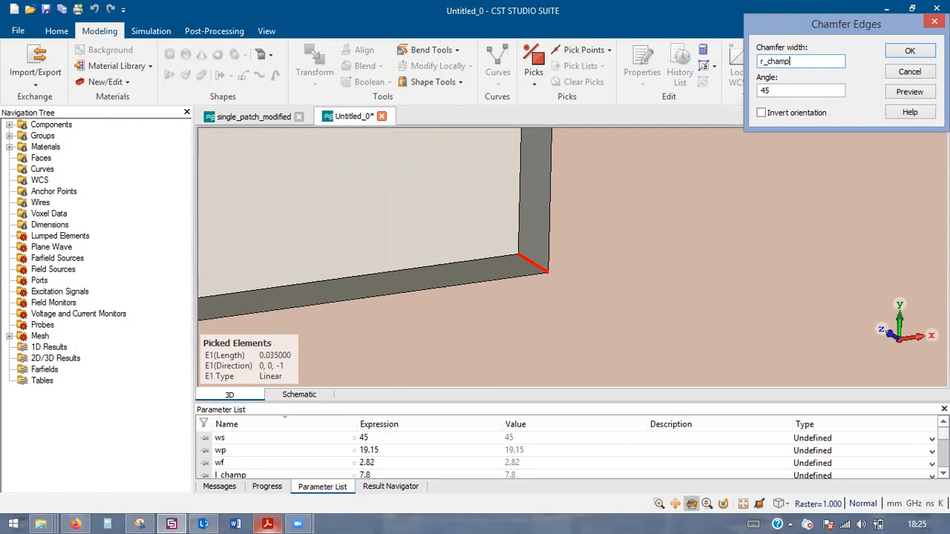
{"action": "left_click_drag", "start_coordinate": [582, 253], "coordinate": [658, 283]}
{"action": "left_click", "coordinate": [925, 56]}
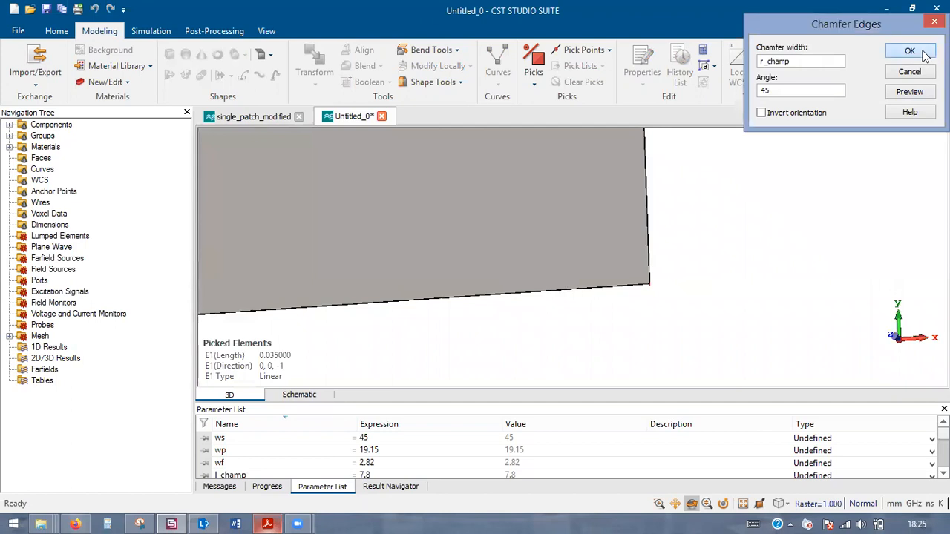
{"action": "type", "text": "8.5"}
{"action": "left_click", "coordinate": [920, 52]}
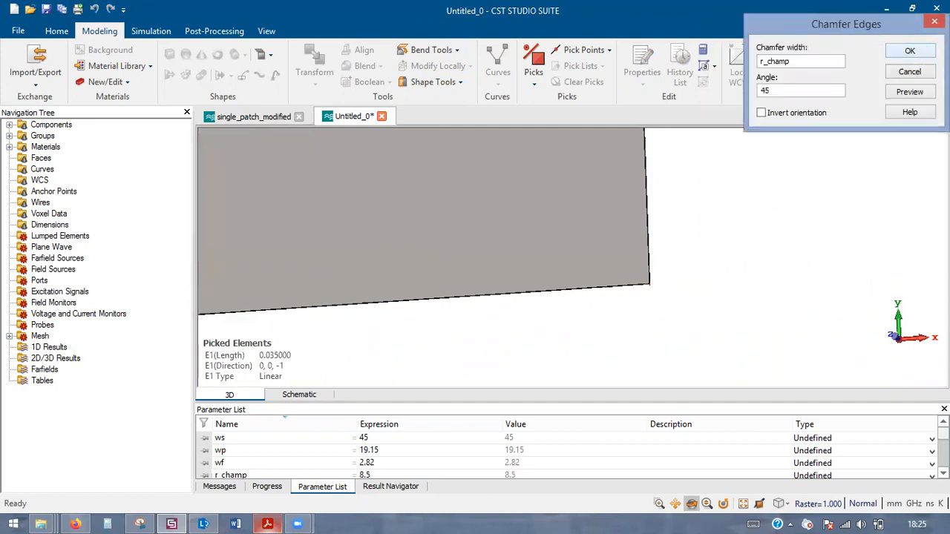
- Inspect the chamfered corners where the patch meets the feed, and compare the shape with the geometry figure in the Acrobat Reader PDF
{"action": "scroll", "coordinate": [514, 226], "scroll_direction": "down", "scroll_amount": 1}
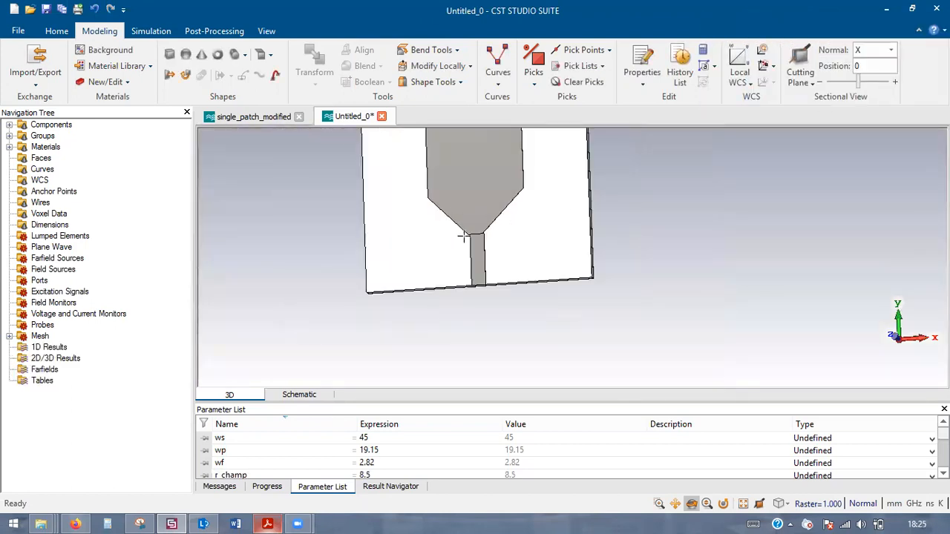
{"action": "scroll", "coordinate": [475, 229], "scroll_direction": "up", "scroll_amount": 5}
{"action": "left_click_drag", "start_coordinate": [501, 233], "coordinate": [547, 262]}
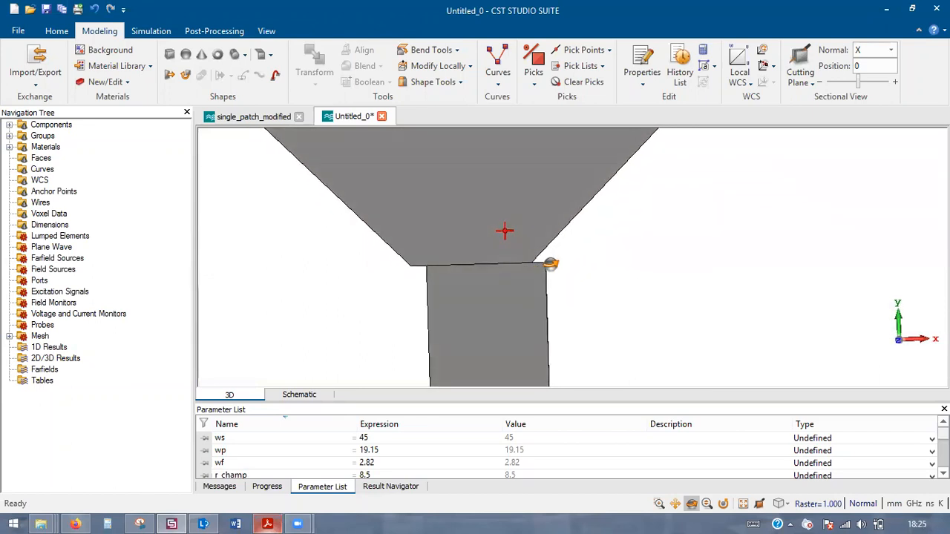
{"action": "scroll", "coordinate": [475, 258], "scroll_direction": "down", "scroll_amount": 6}
{"action": "scroll", "coordinate": [475, 259], "scroll_direction": "up", "scroll_amount": 2}
{"action": "left_click_drag", "start_coordinate": [476, 259], "coordinate": [451, 259]}
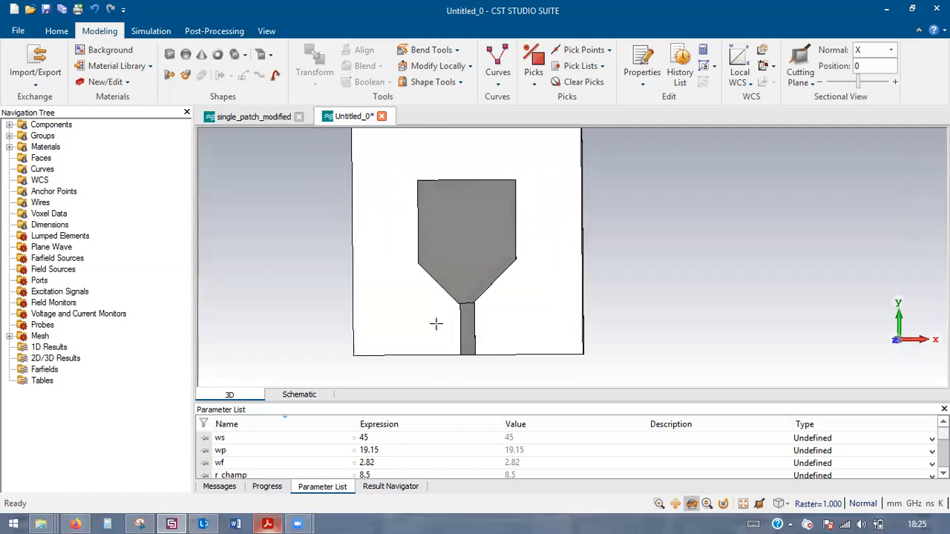
{"action": "scroll", "coordinate": [461, 291], "scroll_direction": "up", "scroll_amount": 4}
{"action": "scroll", "coordinate": [457, 319], "scroll_direction": "down", "scroll_amount": 4}
{"action": "scroll", "coordinate": [458, 320], "scroll_direction": "down", "scroll_amount": 2}
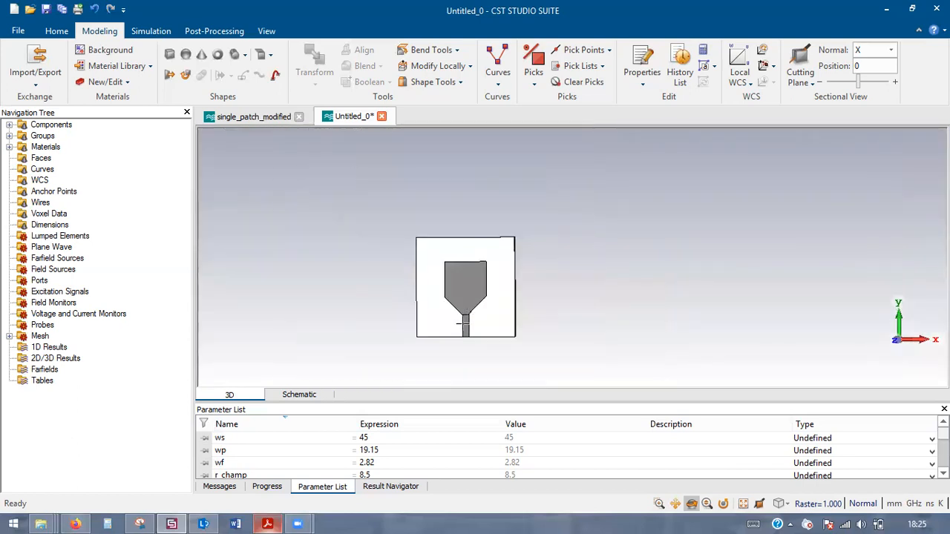
{"action": "left_click_drag", "start_coordinate": [460, 326], "coordinate": [472, 314]}
{"action": "scroll", "coordinate": [617, 271], "scroll_direction": "down", "scroll_amount": 2}
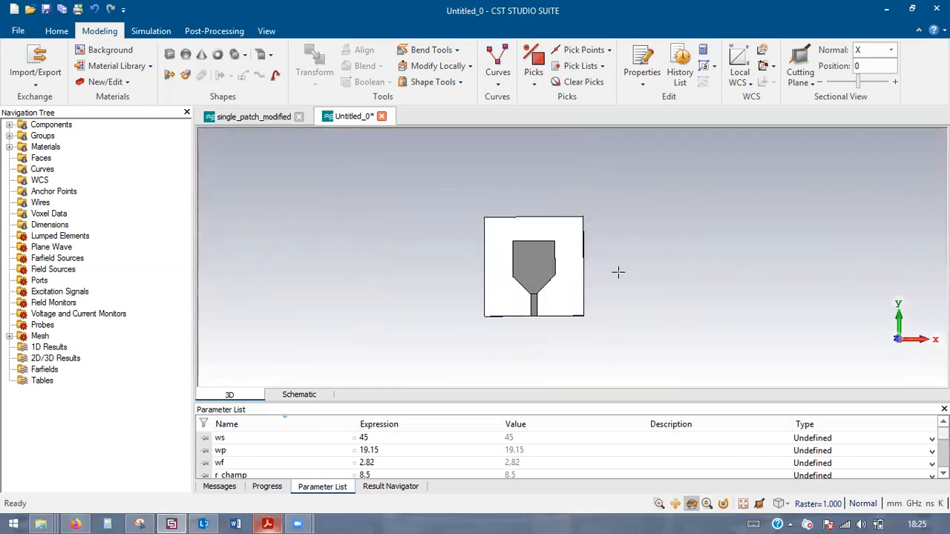
{"action": "scroll", "coordinate": [549, 278], "scroll_direction": "up", "scroll_amount": 4}
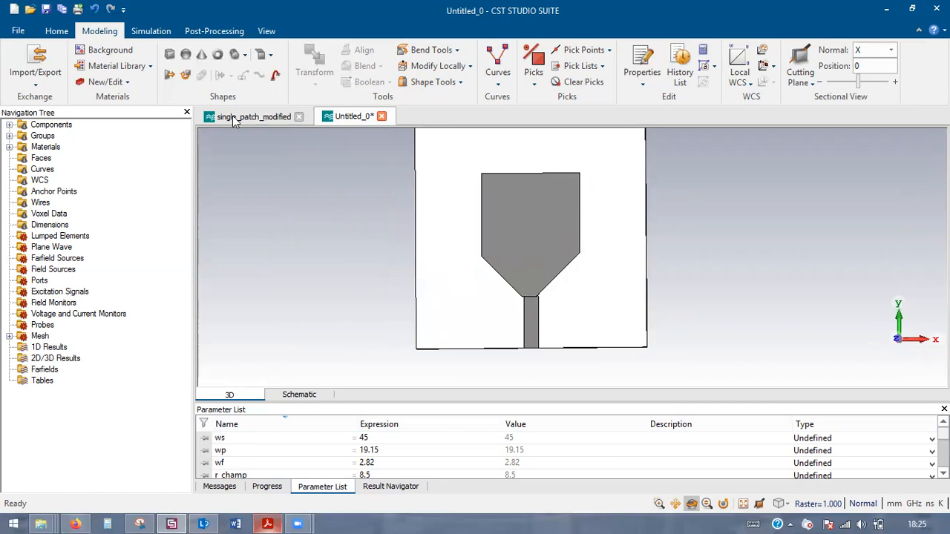
{"action": "left_click_drag", "start_coordinate": [550, 242], "coordinate": [547, 238]}
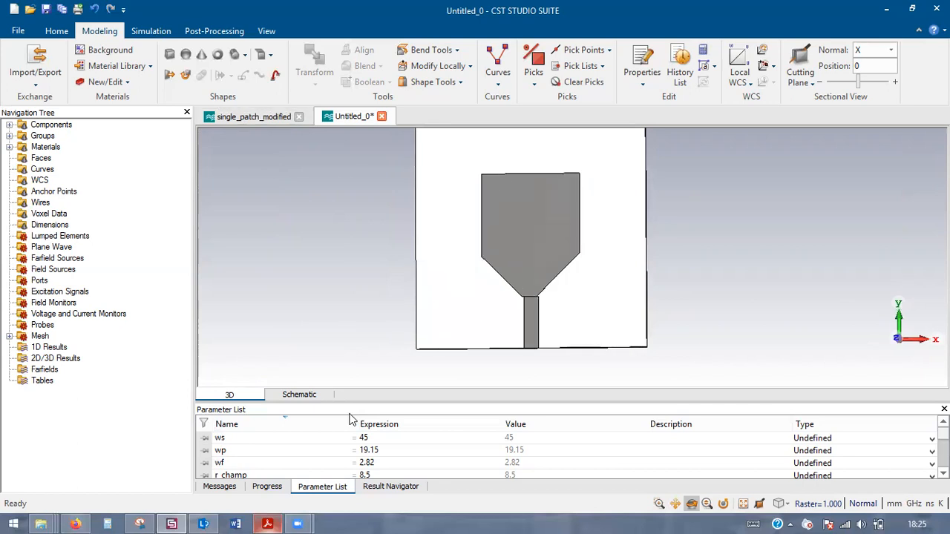
{"action": "left_click", "coordinate": [267, 524]}
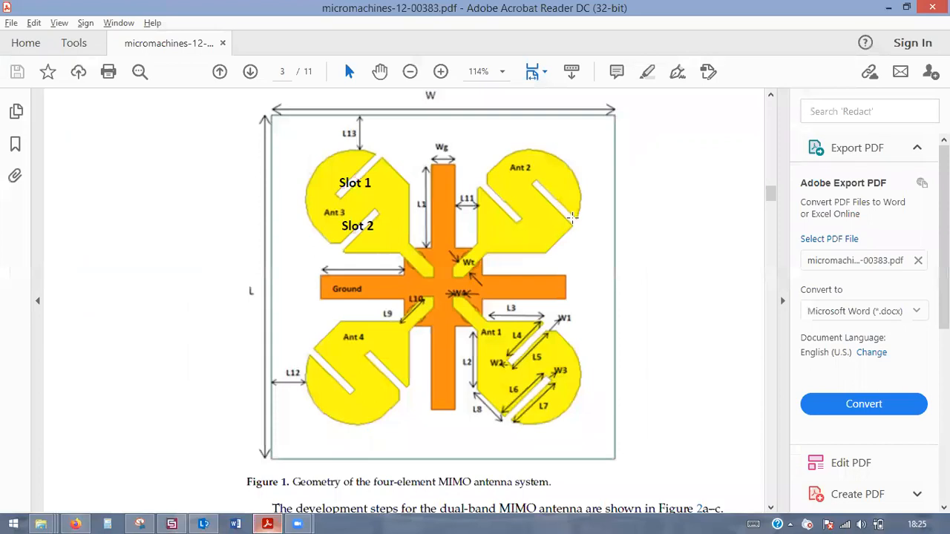
{"action": "key", "text": "alt+Tab"}
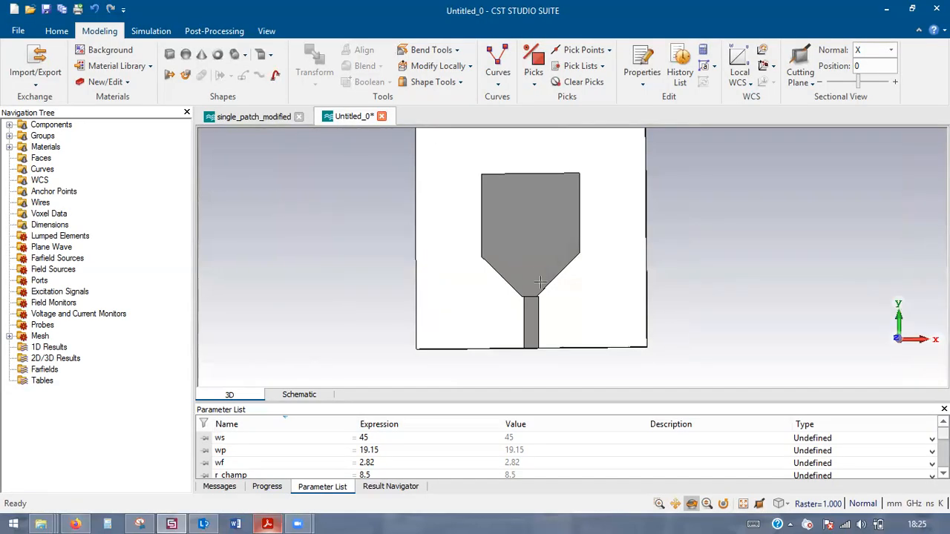
- Specify and preview a brick named strip1 from 0 to w_strip in X, 0 to l_strip in Y and 0 to hc in Z
{"action": "left_click", "coordinate": [171, 57]}
{"action": "key", "text": "Escape"}
{"action": "type", "text": "strip1"}
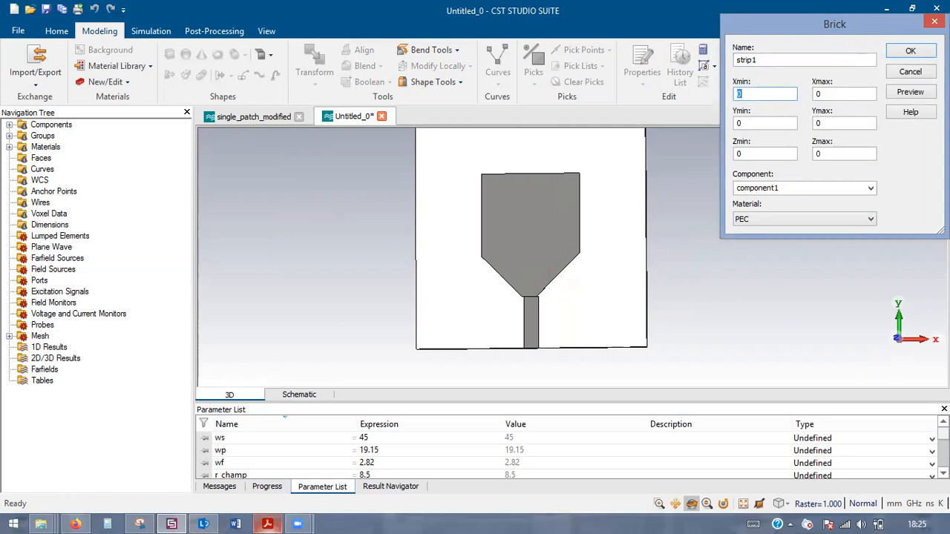
{"action": "key", "text": "Tab"}
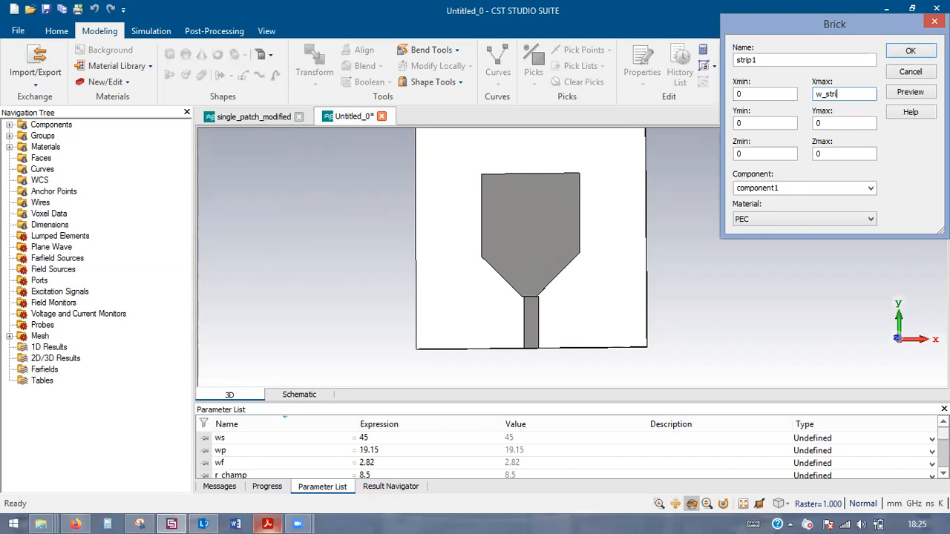
{"action": "key", "text": "Tab"}
{"action": "key", "text": "Tab"}
{"action": "type", "text": "l_s"}
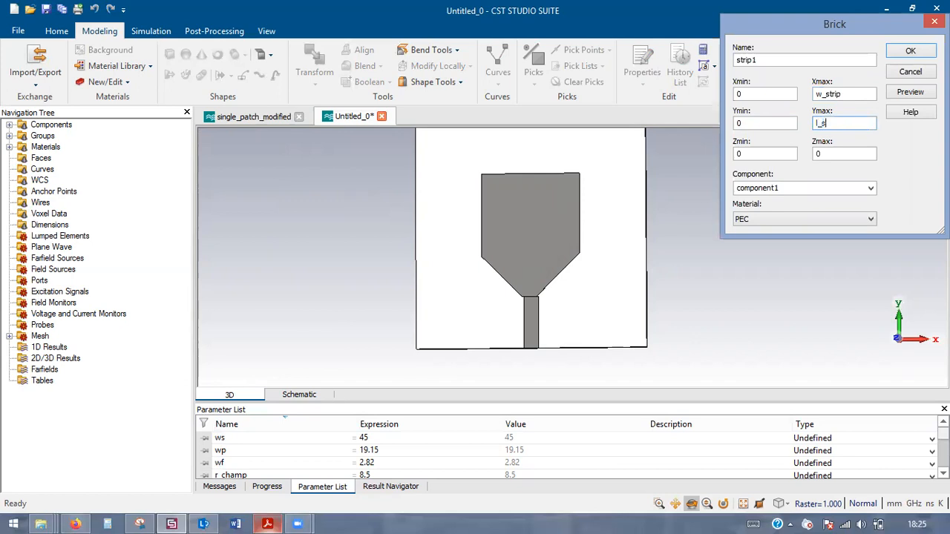
{"action": "key", "text": "Tab"}
{"action": "left_click", "coordinate": [910, 91]}
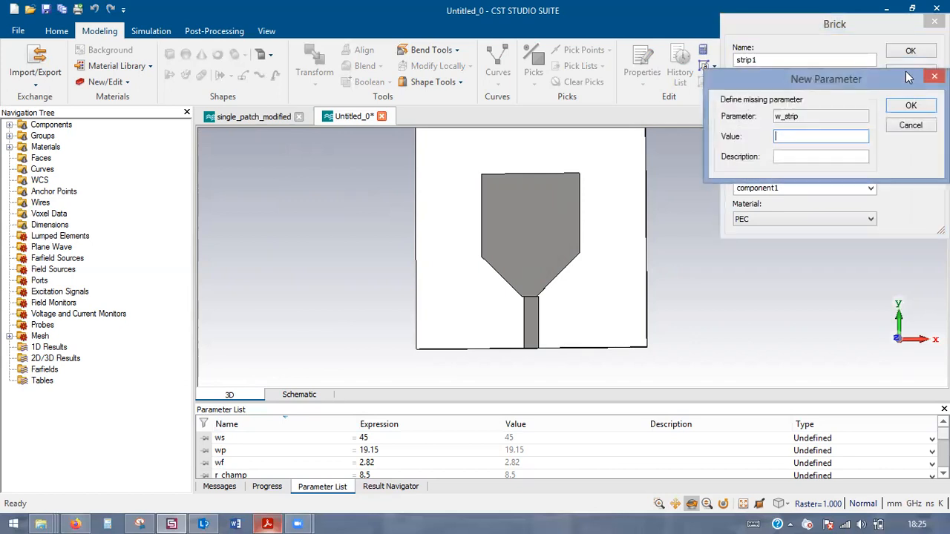
- Define w_strip as 1.41 and give l_strip a value, and create the PEC strip1 brick
{"action": "type", "text": "1.41"}
{"action": "key", "text": "Return"}
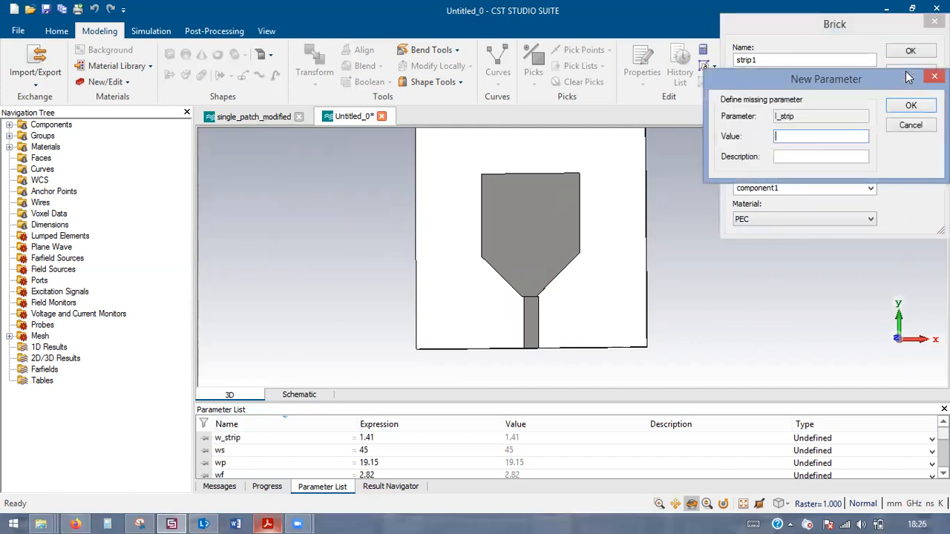
{"action": "type", "text": "15"}
{"action": "key", "text": "Return"}
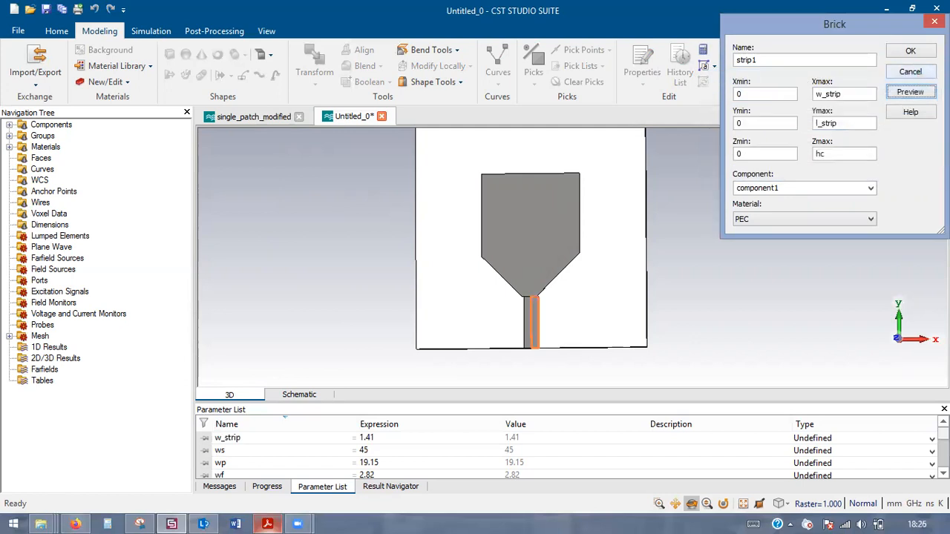
{"action": "left_click", "coordinate": [905, 50]}
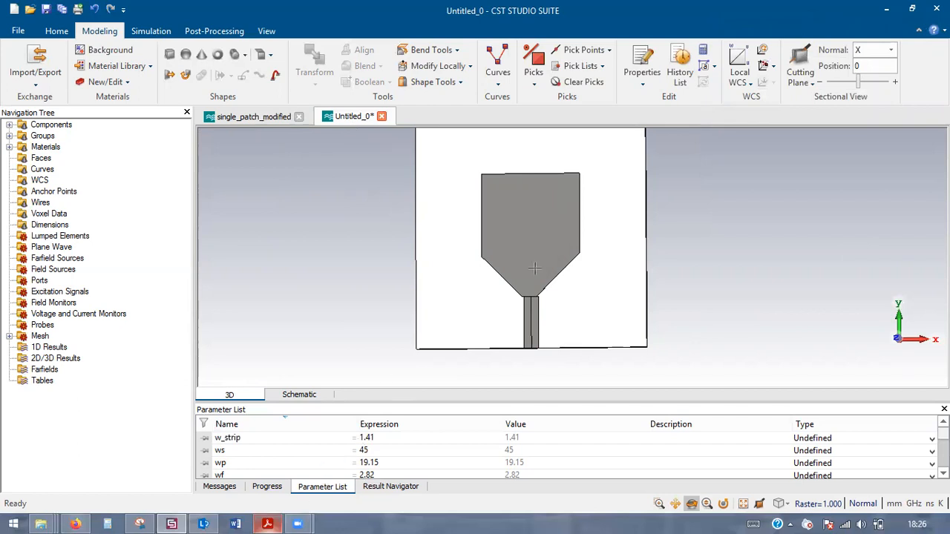
- After rechecking the geometry figure in the Acrobat Reader PDF, align the local WCS with the midpoint at the base of the feed
{"action": "key", "text": "alt+Tab"}
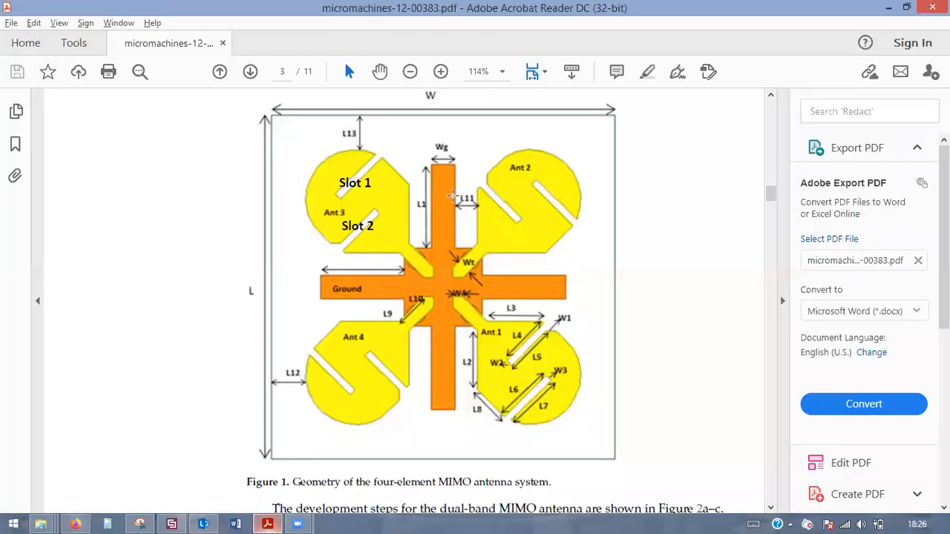
{"action": "key", "text": "alt+Tab"}
{"action": "scroll", "coordinate": [534, 339], "scroll_direction": "up", "scroll_amount": 2}
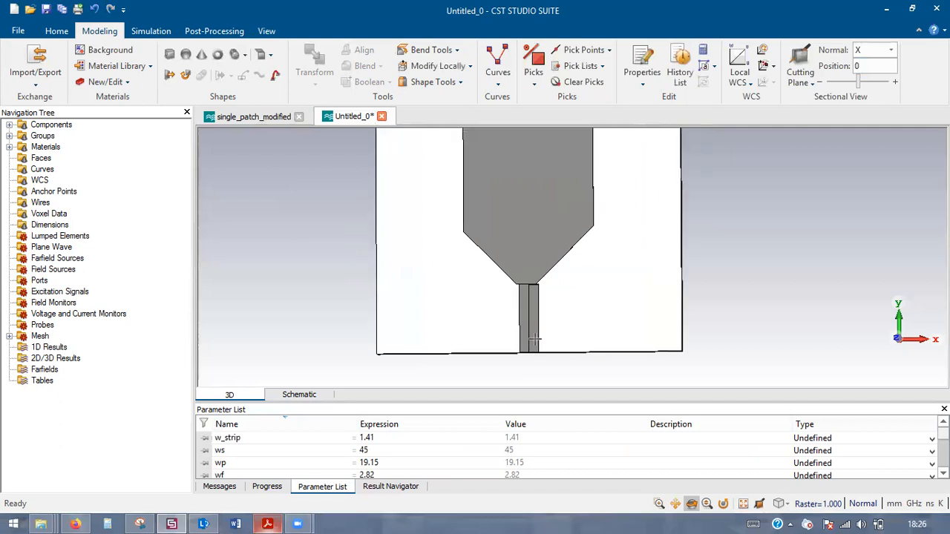
{"action": "scroll", "coordinate": [533, 345], "scroll_direction": "up", "scroll_amount": 4}
{"action": "left_click_drag", "start_coordinate": [484, 355], "coordinate": [503, 223]}
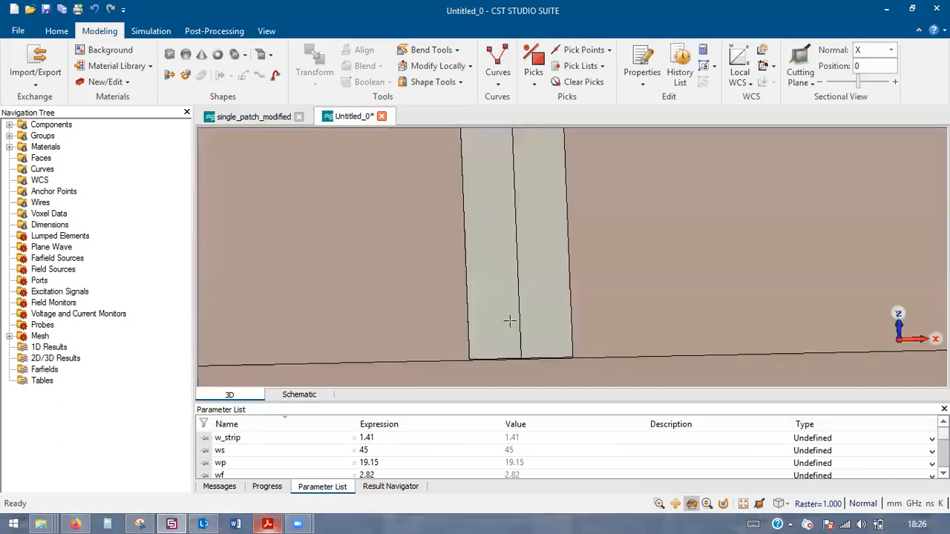
{"action": "scroll", "coordinate": [510, 320], "scroll_direction": "down", "scroll_amount": 5}
{"action": "scroll", "coordinate": [509, 300], "scroll_direction": "up", "scroll_amount": 5}
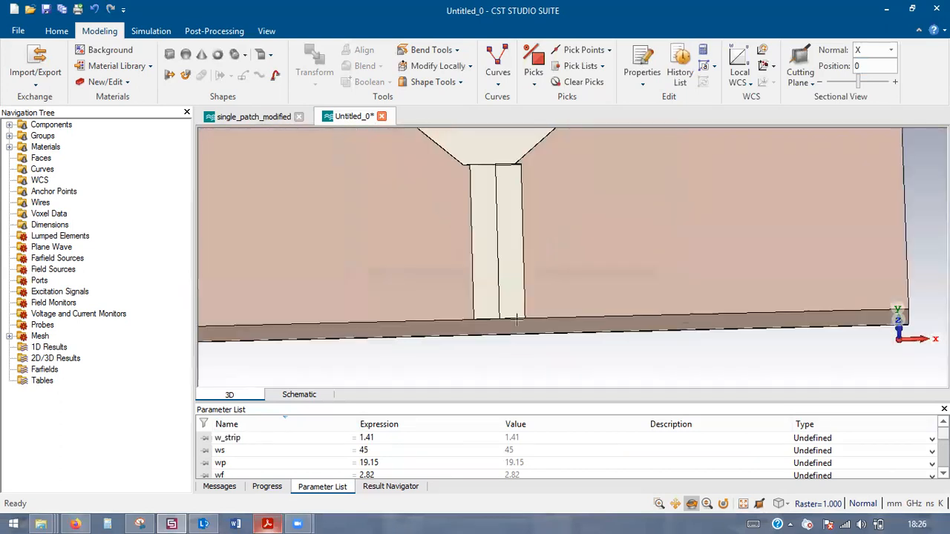
{"action": "scroll", "coordinate": [494, 305], "scroll_direction": "up", "scroll_amount": 5}
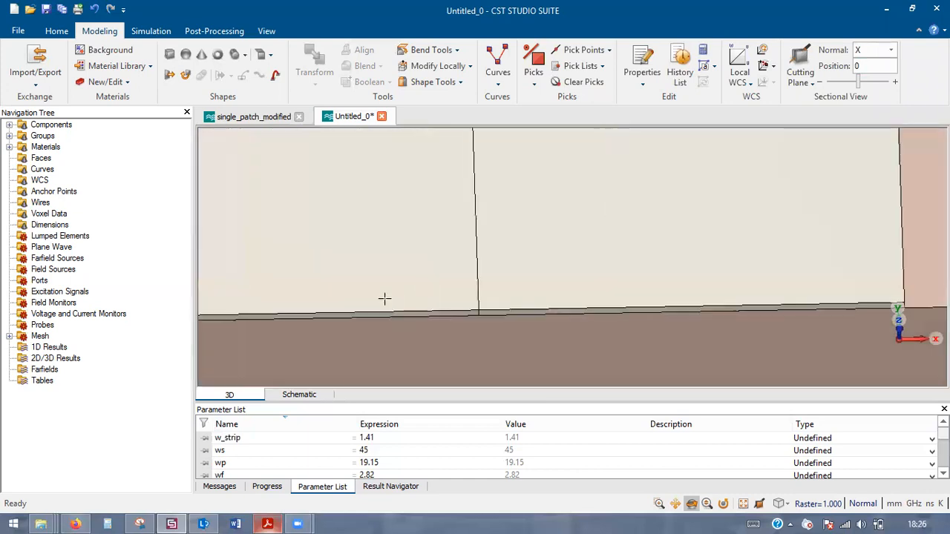
{"action": "key", "text": "m"}
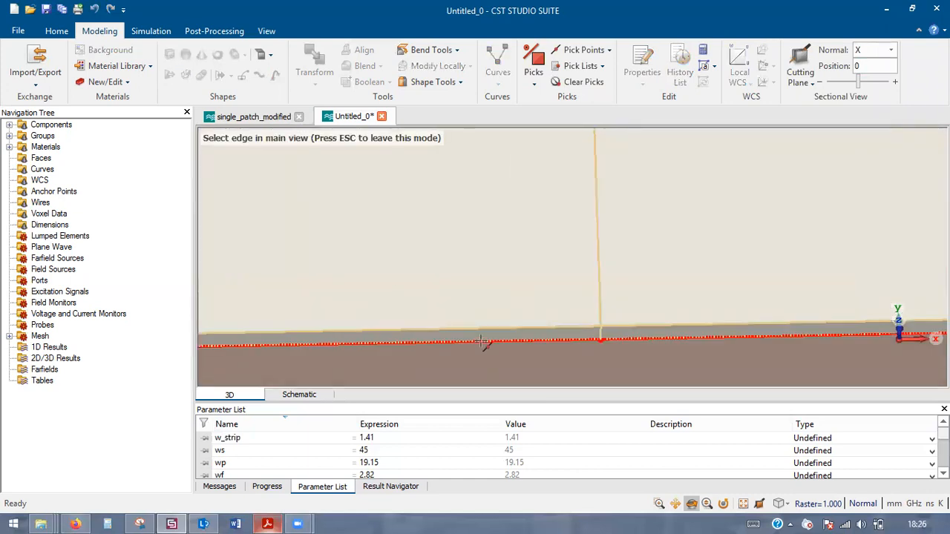
{"action": "left_click", "coordinate": [440, 339]}
{"action": "scroll", "coordinate": [440, 339], "scroll_direction": "down", "scroll_amount": 1}
{"action": "scroll", "coordinate": [455, 332], "scroll_direction": "up", "scroll_amount": 1}
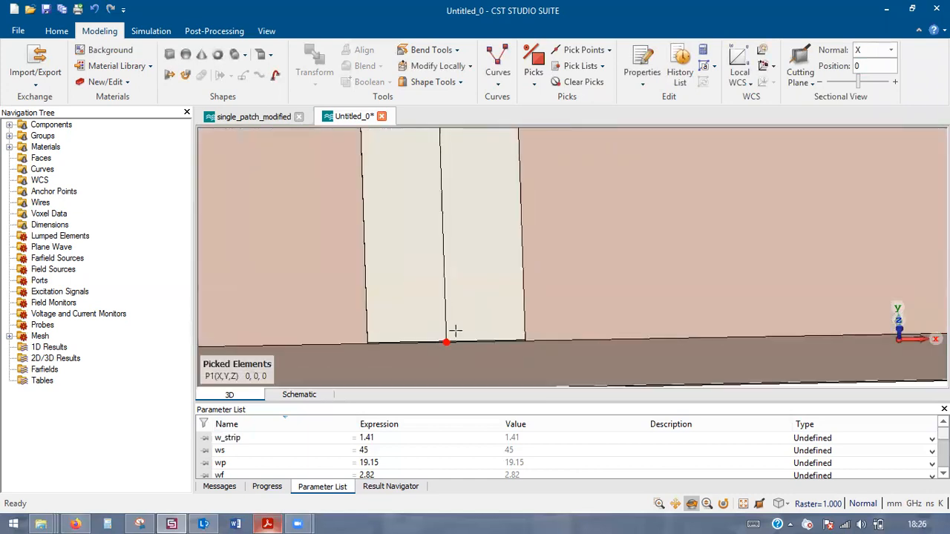
{"action": "left_click", "coordinate": [763, 65]}
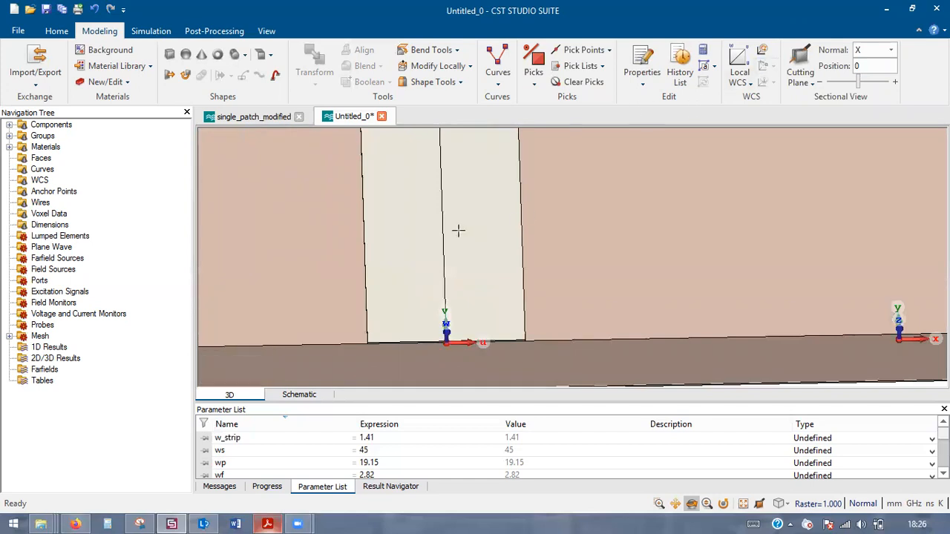
- Rotate strip1 by 270 degrees about the W axis at the local WCS origin, without copying it
{"action": "left_click", "coordinate": [459, 233]}
{"action": "left_click", "coordinate": [314, 59]}
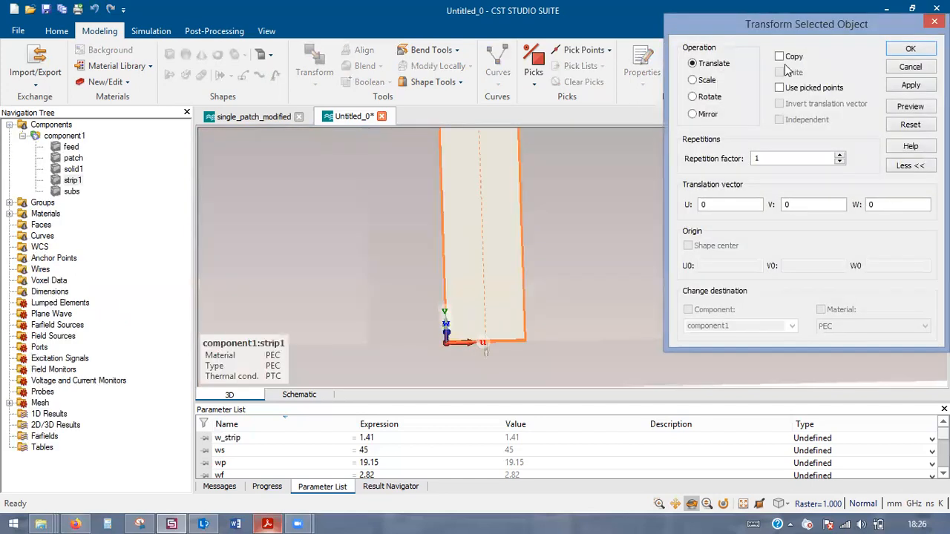
{"action": "left_click", "coordinate": [693, 97]}
{"action": "left_click_drag", "start_coordinate": [445, 340], "coordinate": [420, 315]}
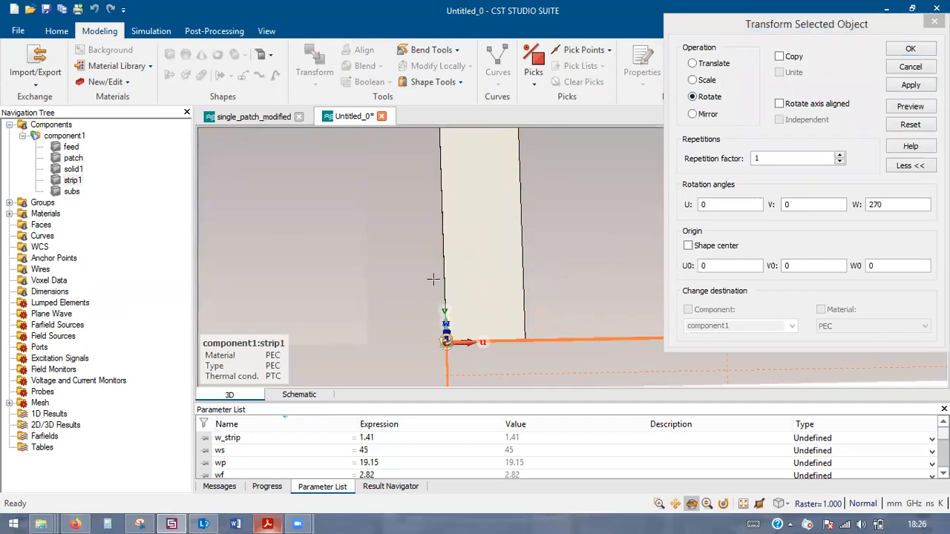
{"action": "scroll", "coordinate": [471, 248], "scroll_direction": "down", "scroll_amount": 2}
{"action": "left_click", "coordinate": [910, 50]}
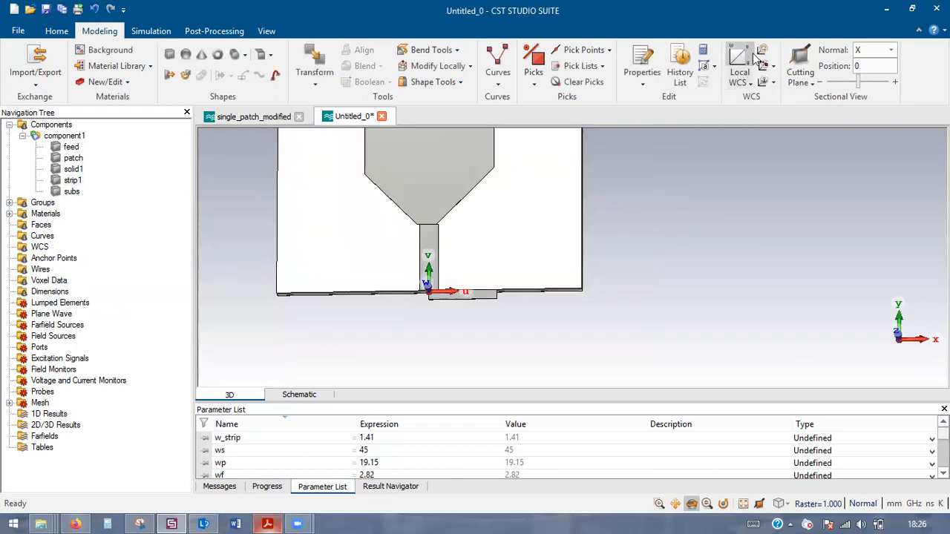
- Pick strip1's lower-left bottom corner and the patch's left chamfer corner as the start and end points for moving the strip
{"action": "scroll", "coordinate": [465, 276], "scroll_direction": "up", "scroll_amount": 3}
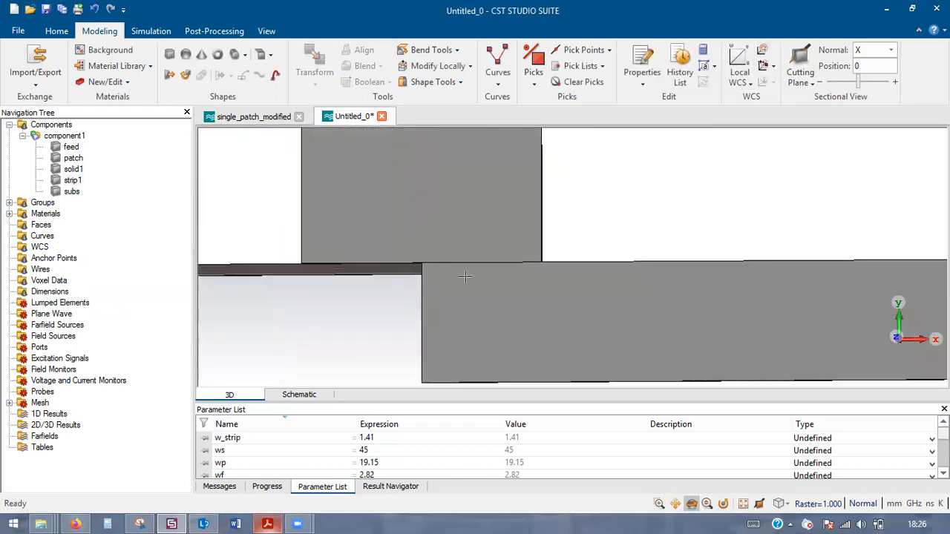
{"action": "scroll", "coordinate": [465, 276], "scroll_direction": "up", "scroll_amount": 5}
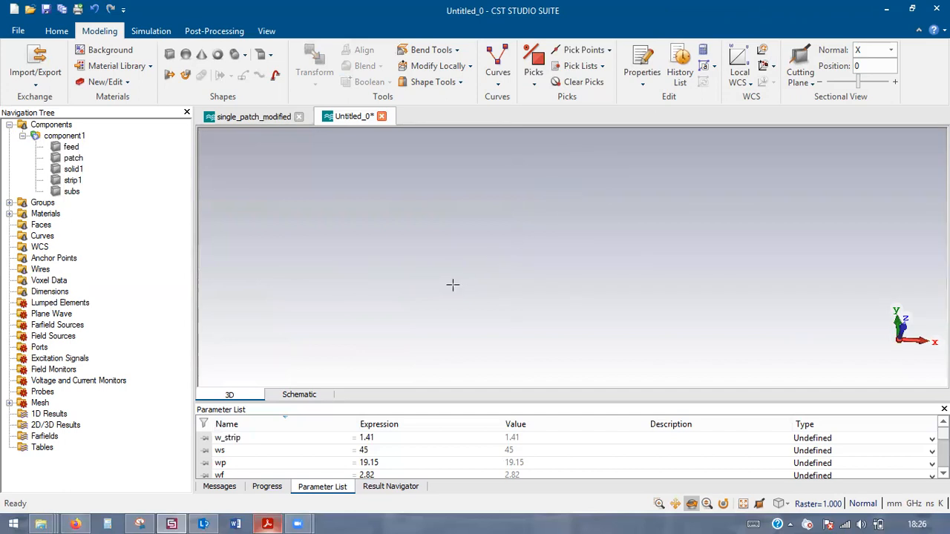
{"action": "scroll", "coordinate": [452, 285], "scroll_direction": "down", "scroll_amount": 5}
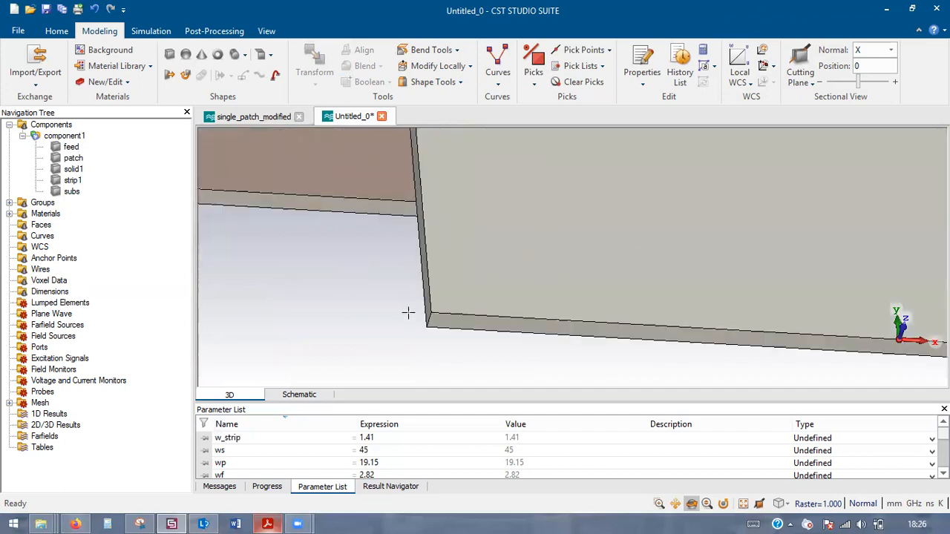
{"action": "key", "text": "s"}
{"action": "left_click", "coordinate": [512, 323]}
{"action": "scroll", "coordinate": [512, 323], "scroll_direction": "down", "scroll_amount": 5}
{"action": "scroll", "coordinate": [499, 298], "scroll_direction": "up", "scroll_amount": 3}
{"action": "scroll", "coordinate": [498, 299], "scroll_direction": "up", "scroll_amount": 4}
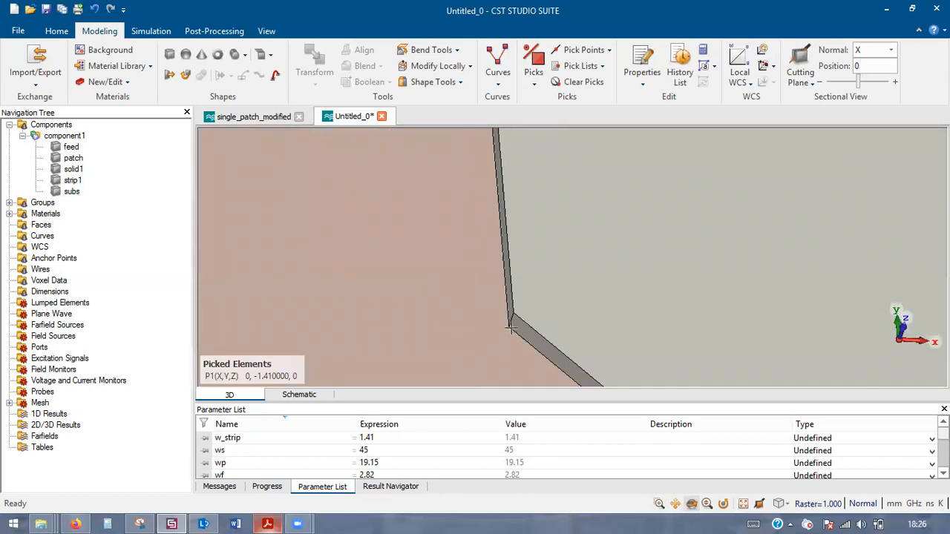
{"action": "key", "text": "s"}
{"action": "left_click", "coordinate": [510, 325]}
{"action": "scroll", "coordinate": [419, 290], "scroll_direction": "down", "scroll_amount": 5}
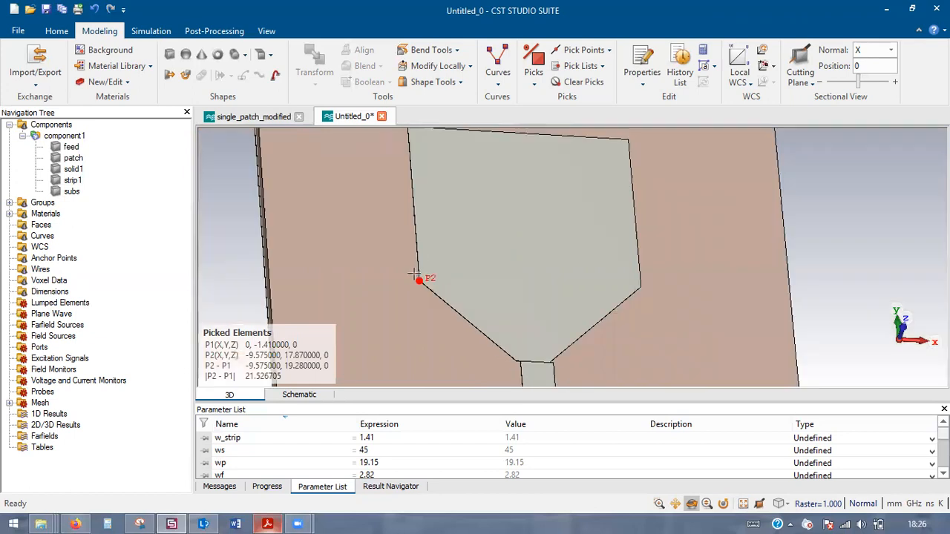
- Translate strip1 along the two picked points onto the patch's left chamfer corner, without copying it
{"action": "double_click", "coordinate": [488, 349]}
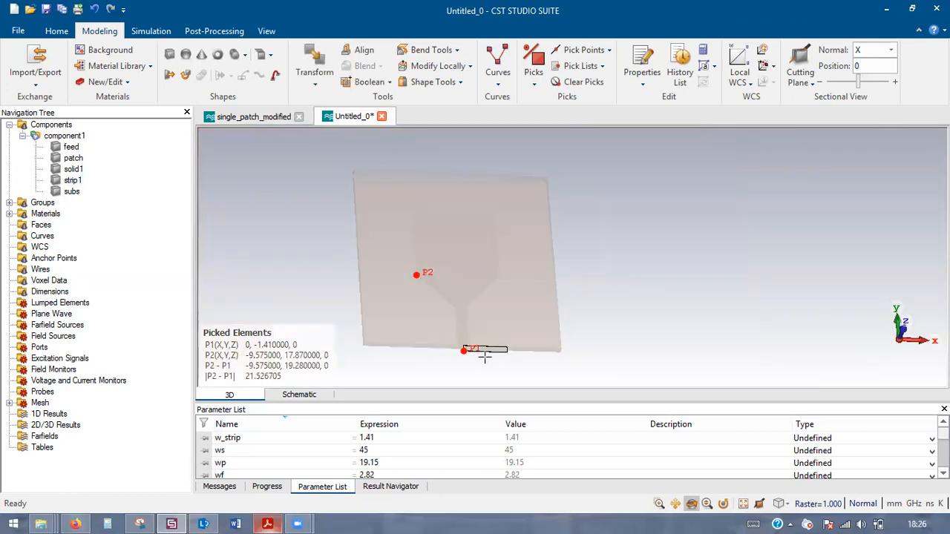
{"action": "left_click", "coordinate": [317, 88]}
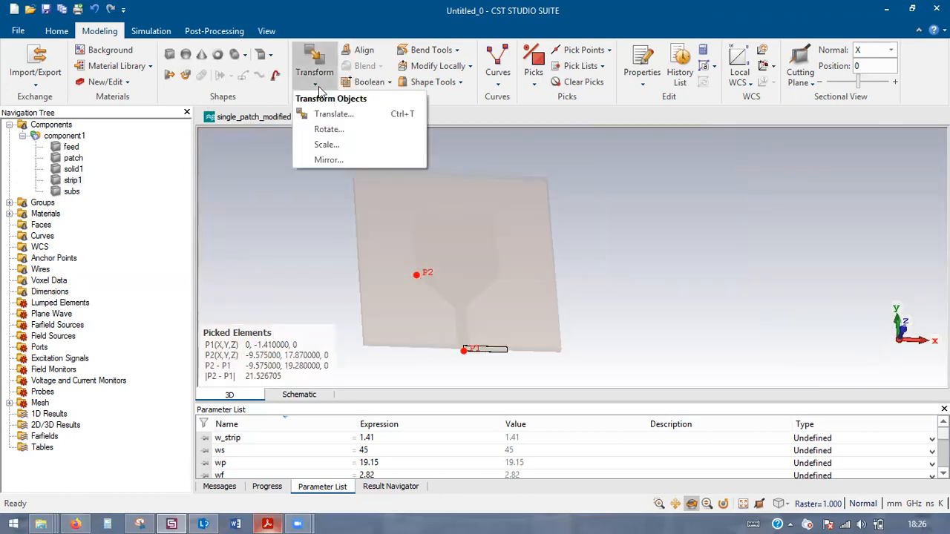
{"action": "left_click", "coordinate": [326, 113]}
{"action": "left_click", "coordinate": [910, 49]}
- Examine how strip1 sits on the patch at the left chamfer corner
{"action": "left_click_drag", "start_coordinate": [402, 305], "coordinate": [401, 333]}
{"action": "scroll", "coordinate": [453, 263], "scroll_direction": "up", "scroll_amount": 9}
{"action": "scroll", "coordinate": [267, 327], "scroll_direction": "up", "scroll_amount": 3}
{"action": "left_click_drag", "start_coordinate": [266, 327], "coordinate": [393, 212]}
{"action": "scroll", "coordinate": [214, 342], "scroll_direction": "up", "scroll_amount": 5}
{"action": "scroll", "coordinate": [377, 292], "scroll_direction": "down", "scroll_amount": 8}
{"action": "left_click_drag", "start_coordinate": [450, 278], "coordinate": [327, 342]}
{"action": "scroll", "coordinate": [446, 272], "scroll_direction": "down", "scroll_amount": 2}
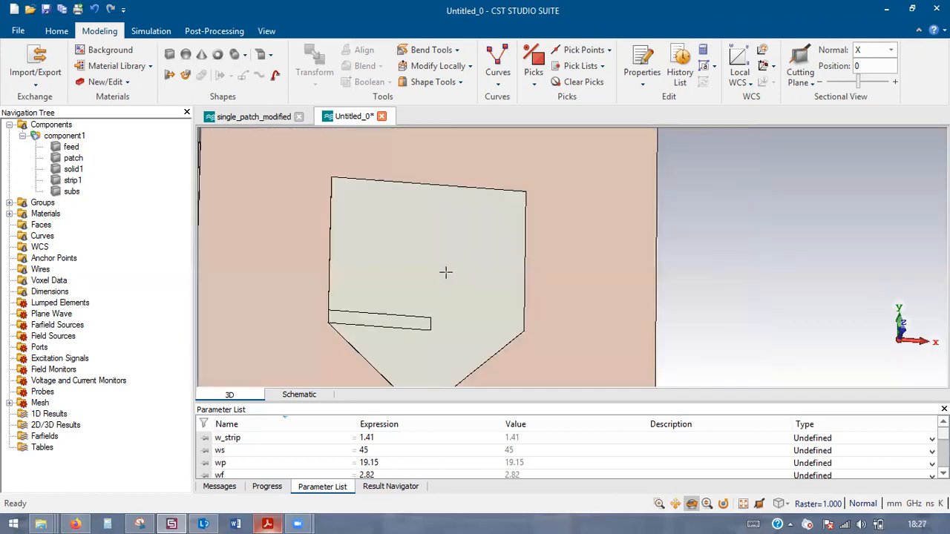
- Pick the lower corner at strip1's inner end to check its coordinates, and clear the pick
{"action": "left_click_drag", "start_coordinate": [438, 250], "coordinate": [442, 208]}
{"action": "scroll", "coordinate": [426, 342], "scroll_direction": "up", "scroll_amount": 3}
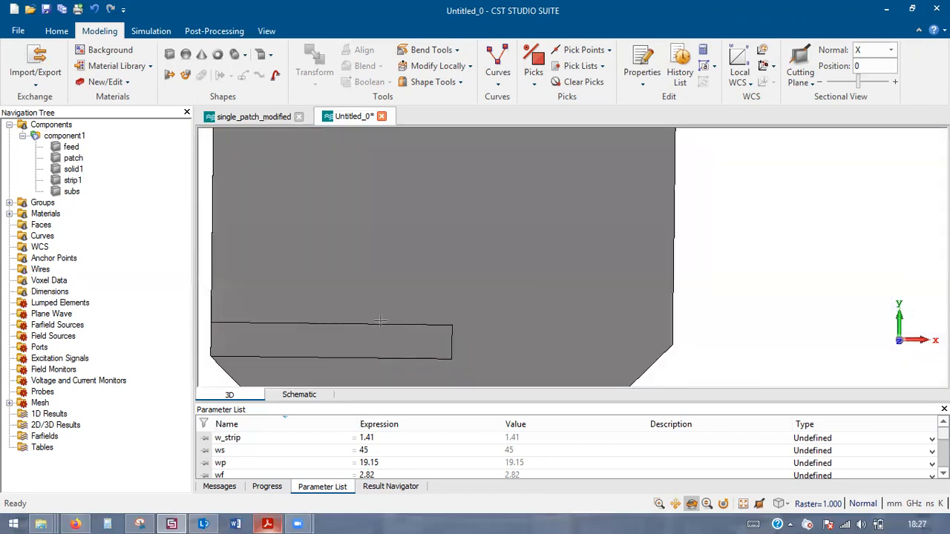
{"action": "scroll", "coordinate": [429, 319], "scroll_direction": "down", "scroll_amount": 3}
{"action": "scroll", "coordinate": [418, 334], "scroll_direction": "up", "scroll_amount": 5}
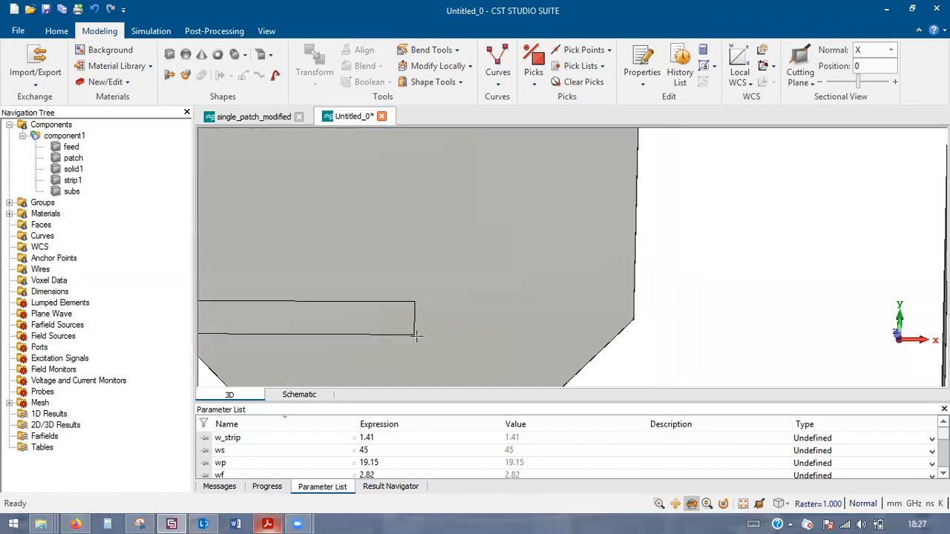
{"action": "scroll", "coordinate": [423, 340], "scroll_direction": "up", "scroll_amount": 2}
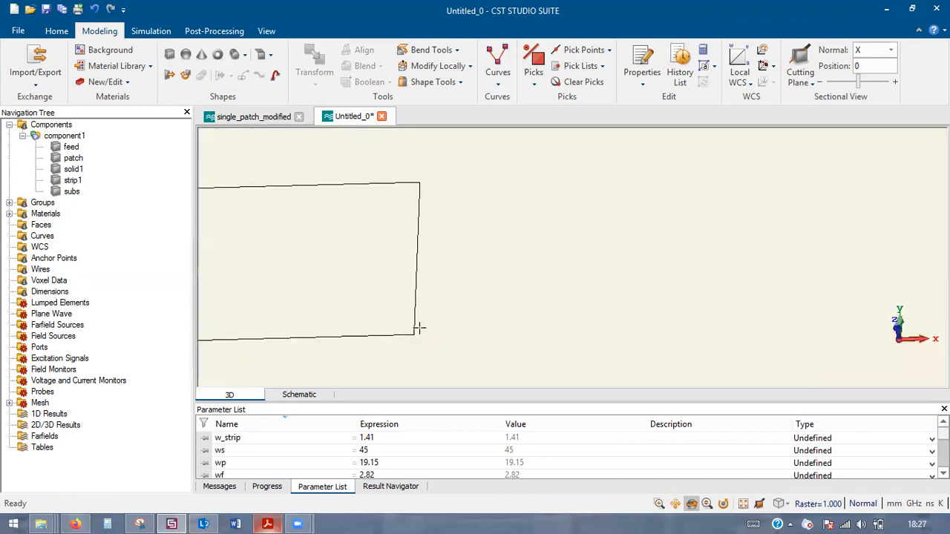
{"action": "key", "text": "p"}
{"action": "double_click", "coordinate": [415, 332]}
{"action": "scroll", "coordinate": [361, 316], "scroll_direction": "down", "scroll_amount": 2}
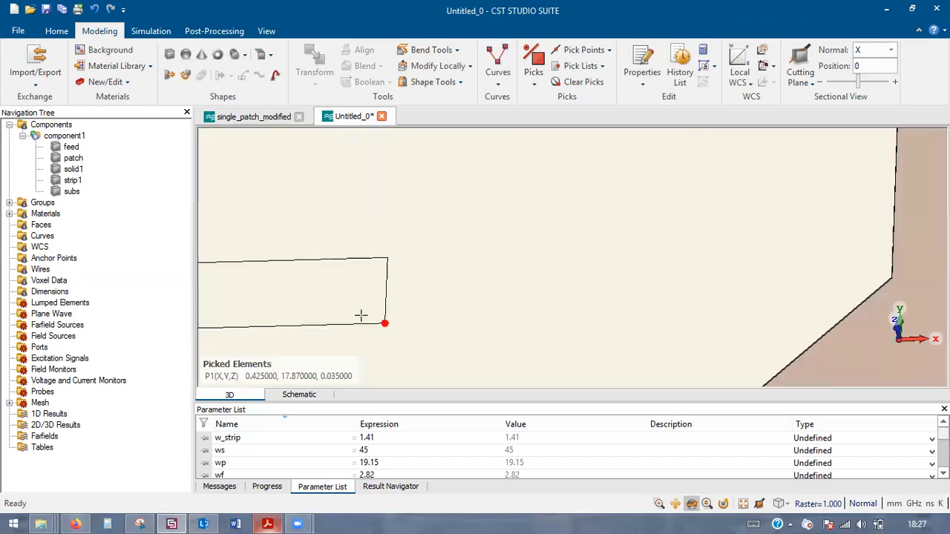
{"action": "scroll", "coordinate": [361, 315], "scroll_direction": "down", "scroll_amount": 2}
{"action": "key", "text": "d"}
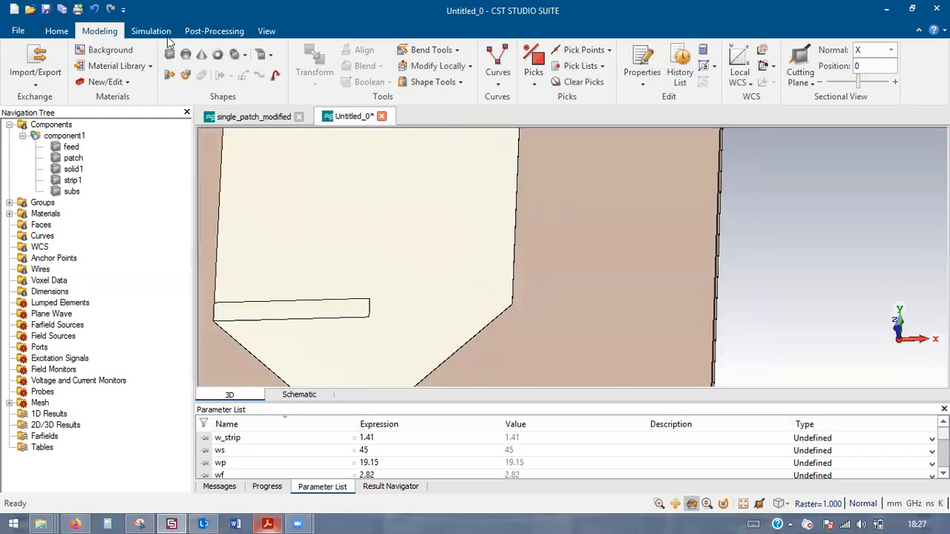
- Specify a brick named strip2 from 0 to w_strip in X, 0 to l_strip2 in Y and 0 to hc in Z
{"action": "left_click", "coordinate": [172, 57]}
{"action": "key", "text": "Escape"}
{"action": "type", "text": "strip2"}
{"action": "key", "text": "Tab"}
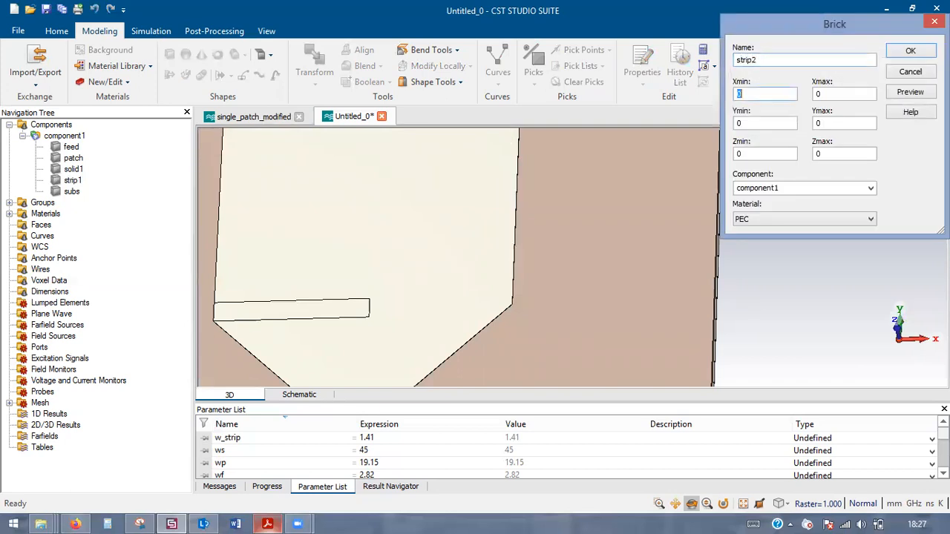
{"action": "key", "text": "Tab"}
{"action": "type", "text": "w_"}
{"action": "key", "text": "Tab"}
{"action": "key", "text": "Tab"}
{"action": "type", "text": "l_"}
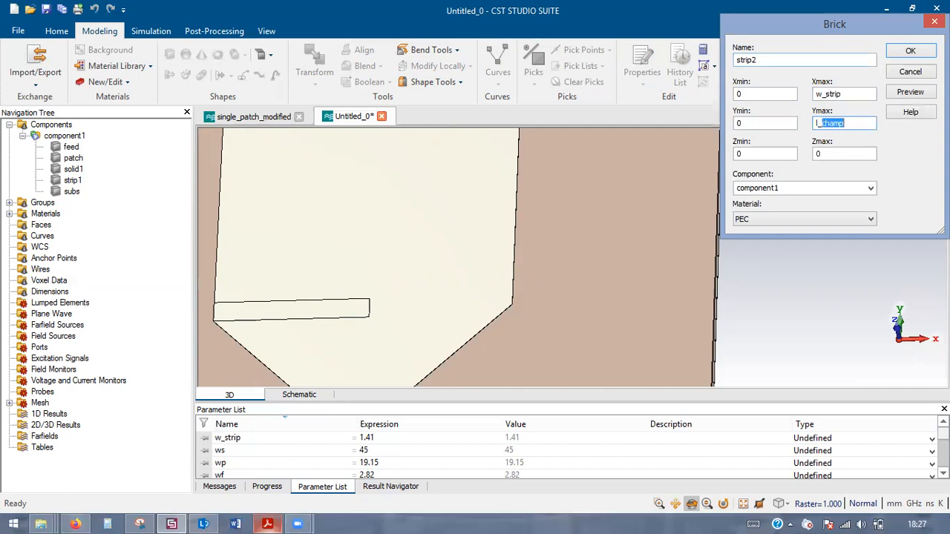
{"action": "type", "text": "strip2"}
{"action": "key", "text": "Tab"}
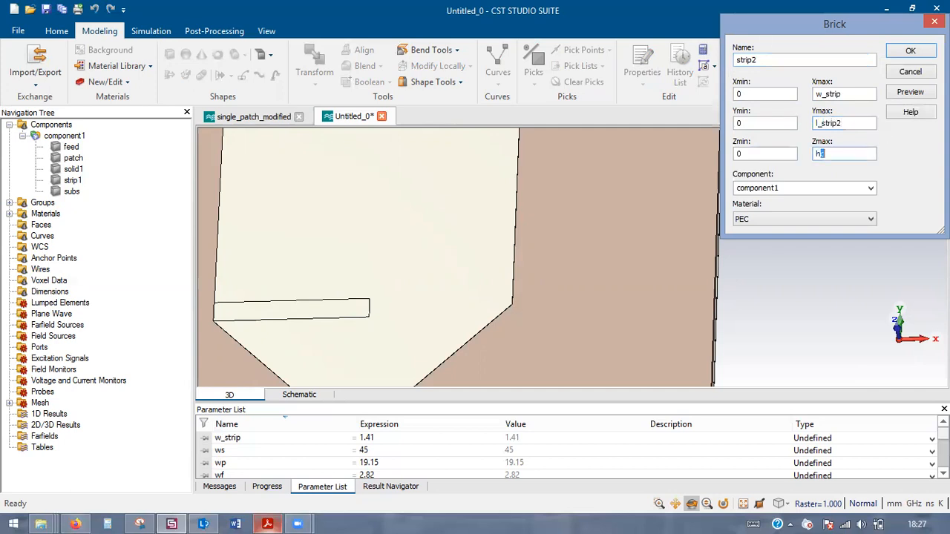
- Define l_strip2 as 10.85 and create the PEC strip2 brick in component1
{"action": "left_click", "coordinate": [909, 91]}
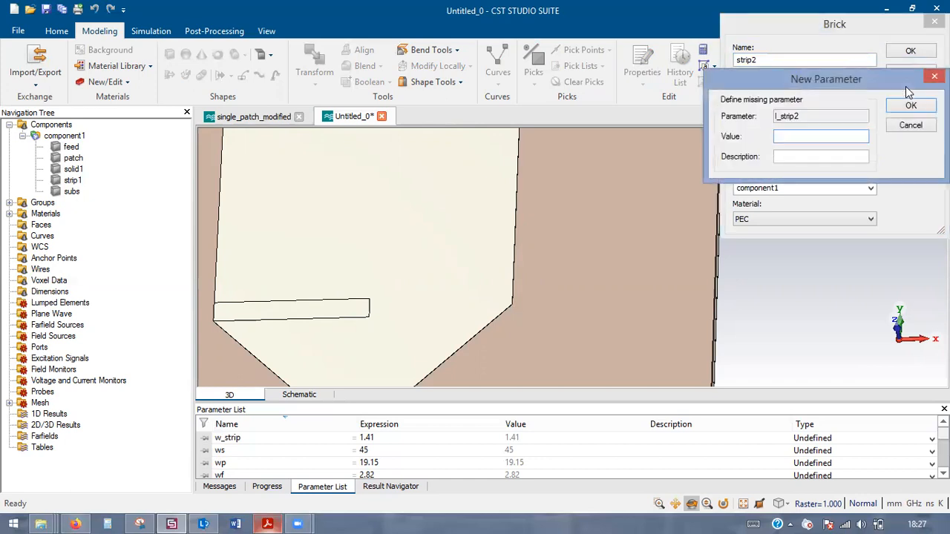
{"action": "type", "text": "10.85"}
{"action": "key", "text": "Return"}
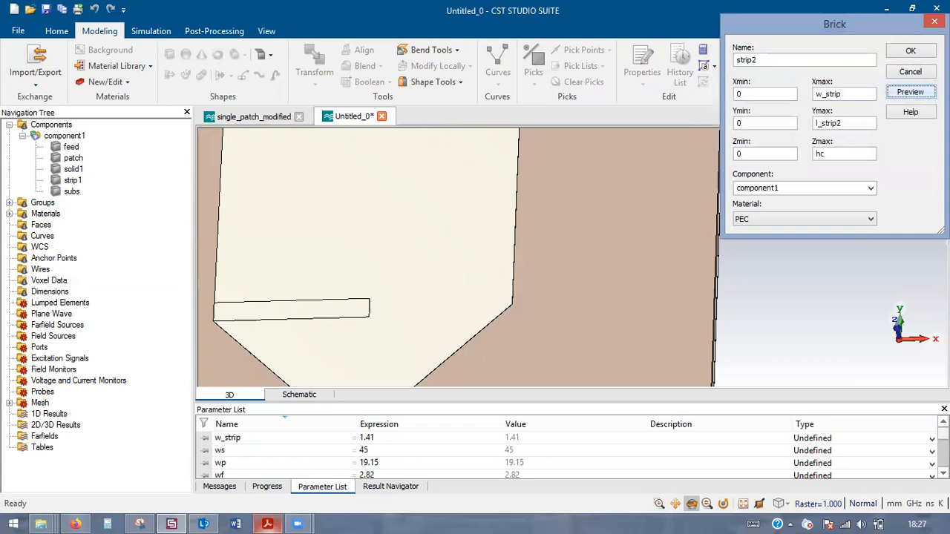
{"action": "left_click", "coordinate": [911, 51]}
- Align the local WCS with the substrate's lower edge at the base of the feed
{"action": "scroll", "coordinate": [558, 262], "scroll_direction": "down", "scroll_amount": 5}
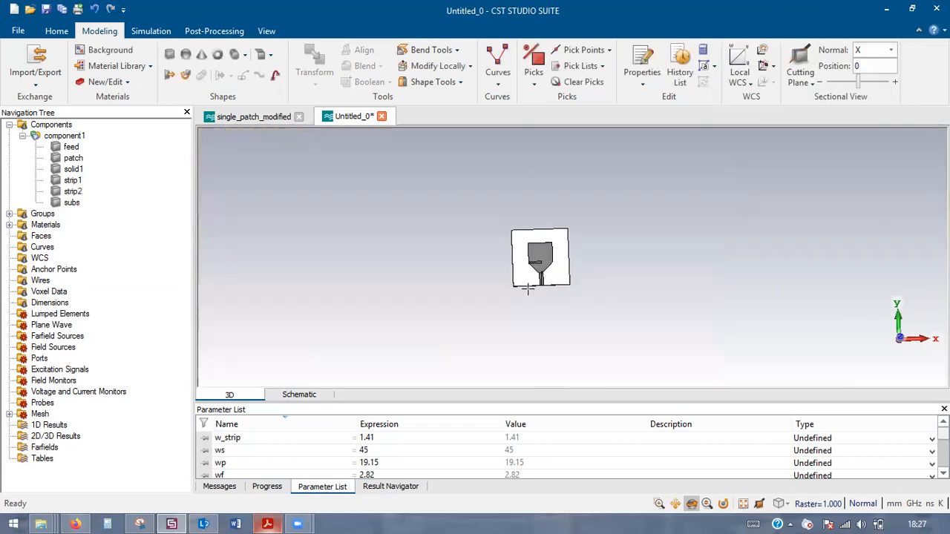
{"action": "scroll", "coordinate": [528, 289], "scroll_direction": "up", "scroll_amount": 10}
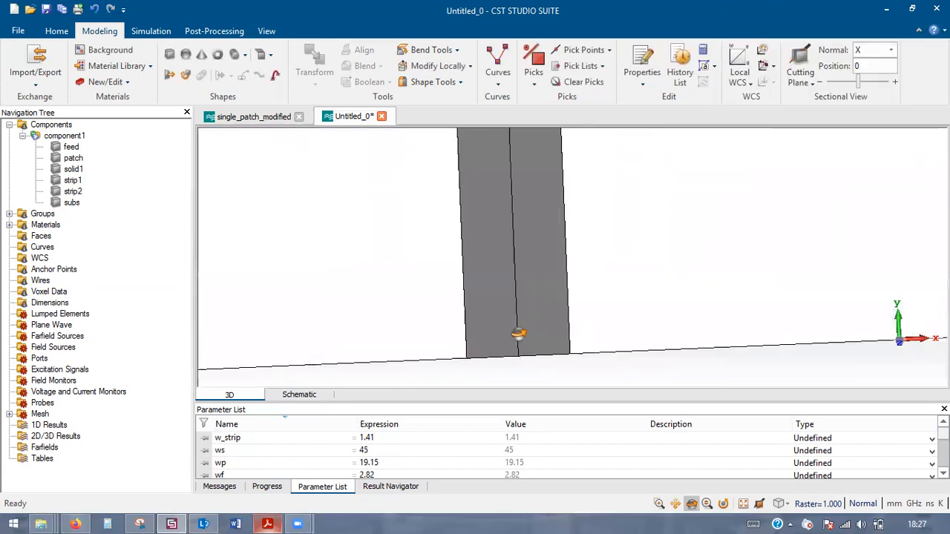
{"action": "key", "text": "e"}
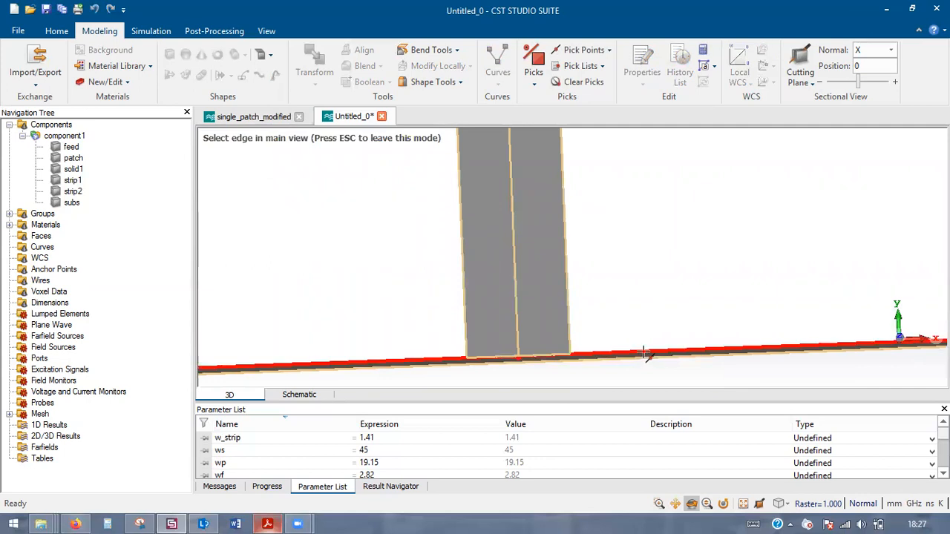
{"action": "left_click", "coordinate": [644, 353]}
{"action": "key", "text": "w"}
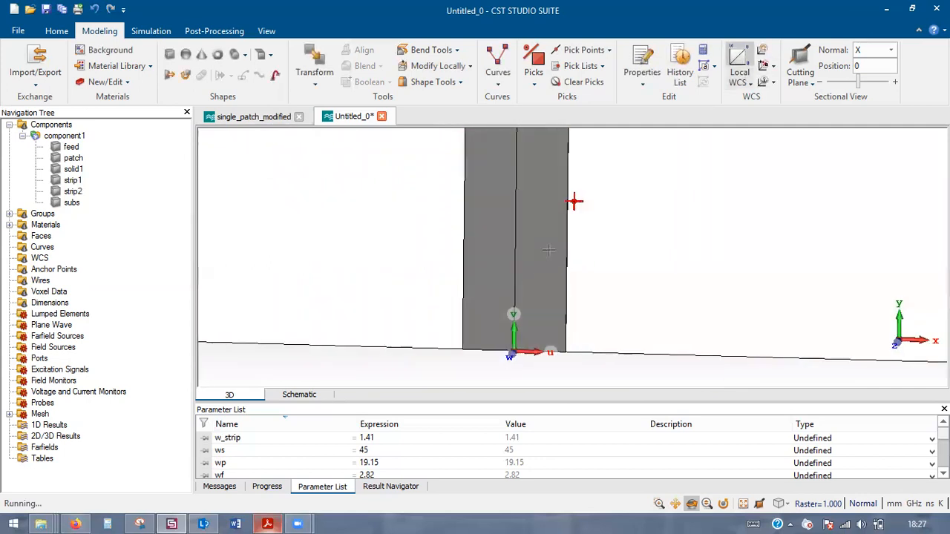
- Rotate strip2 by 90 degrees about the W axis at the local WCS origin without copying, and turn the local WCS off
{"action": "scroll", "coordinate": [549, 250], "scroll_direction": "down", "scroll_amount": 5}
{"action": "double_click", "coordinate": [548, 220]}
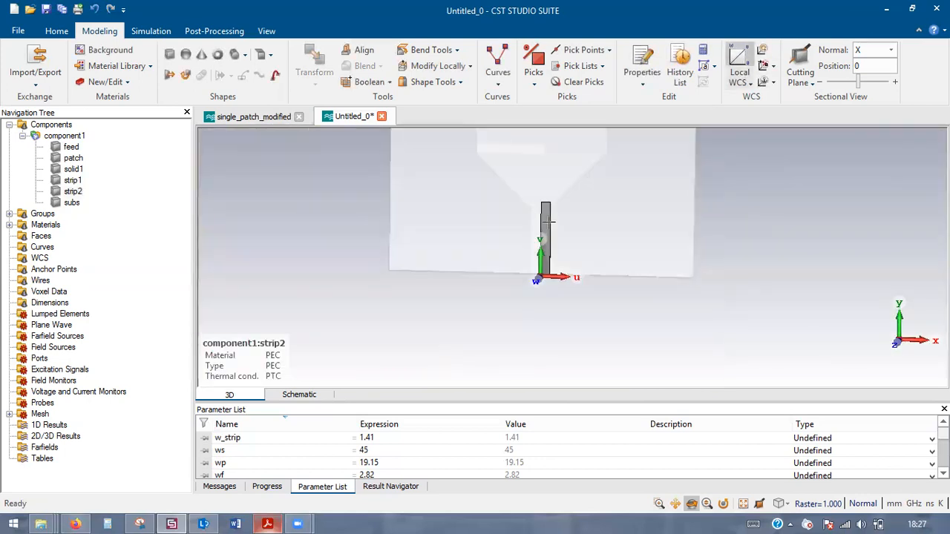
{"action": "key", "text": "ctrl+t"}
{"action": "left_click", "coordinate": [711, 103]}
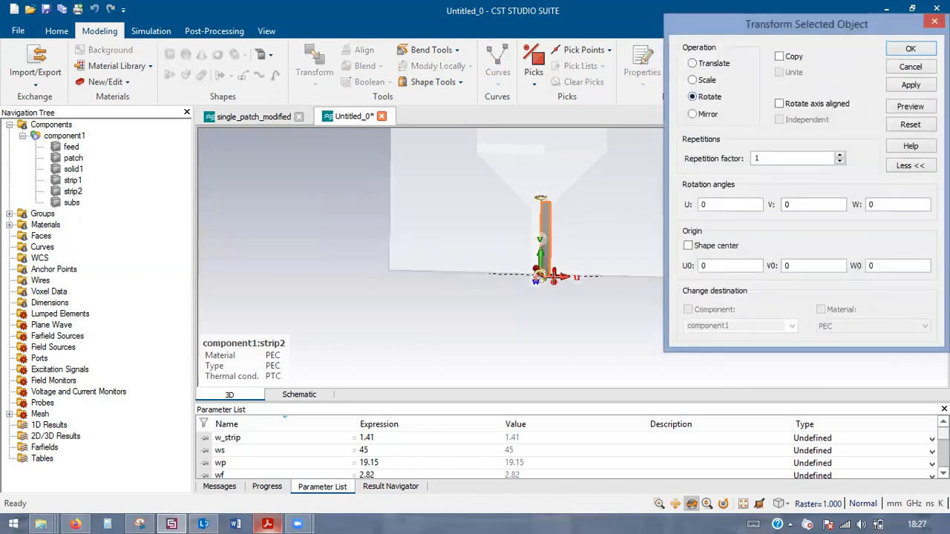
{"action": "left_click_drag", "start_coordinate": [545, 276], "coordinate": [555, 391]}
{"action": "left_click", "coordinate": [873, 120]}
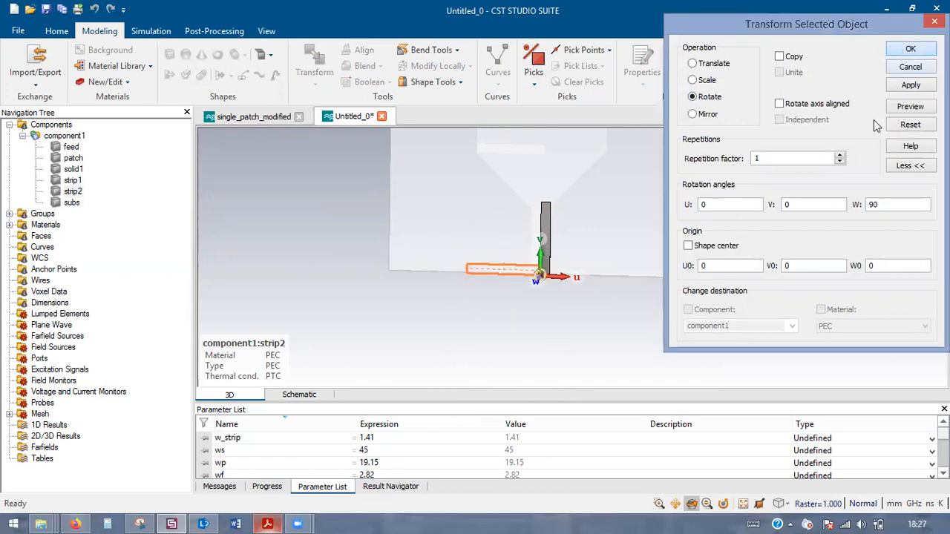
{"action": "double_click", "coordinate": [865, 165]}
{"action": "left_click", "coordinate": [739, 62]}
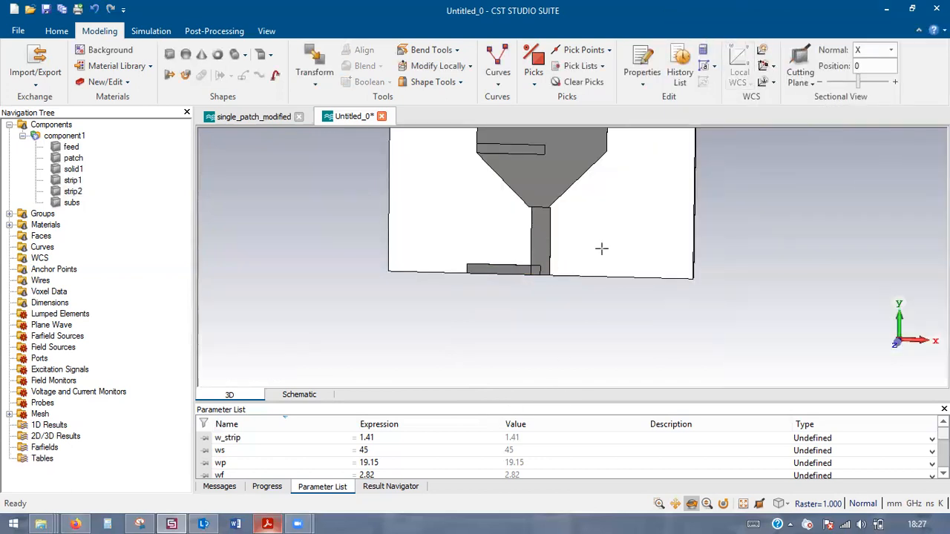
- Pick strip2's lower-right bottom corner at the feed base and the patch's right chamfer corner as the points for moving it
{"action": "scroll", "coordinate": [540, 274], "scroll_direction": "up", "scroll_amount": 10}
{"action": "left_click_drag", "start_coordinate": [539, 273], "coordinate": [551, 104]}
{"action": "scroll", "coordinate": [525, 268], "scroll_direction": "up", "scroll_amount": 3}
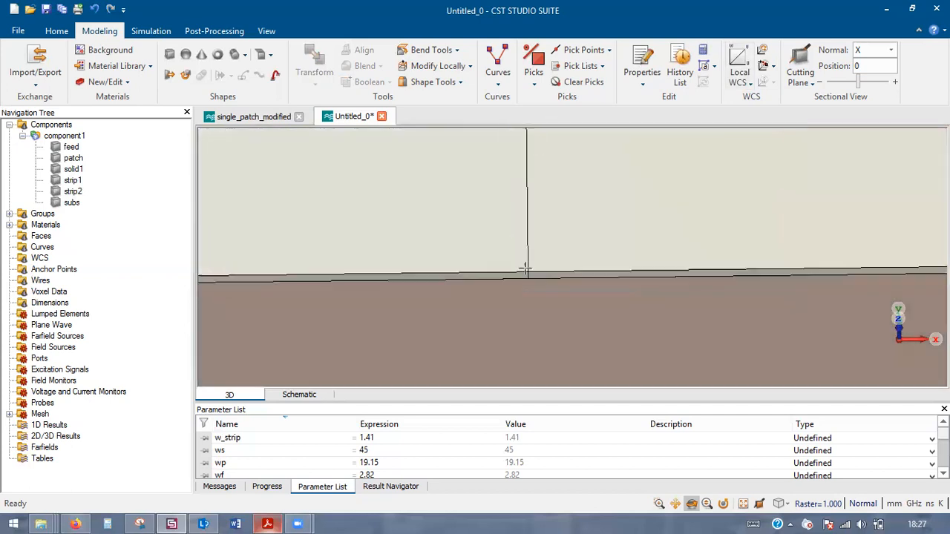
{"action": "key", "text": "p"}
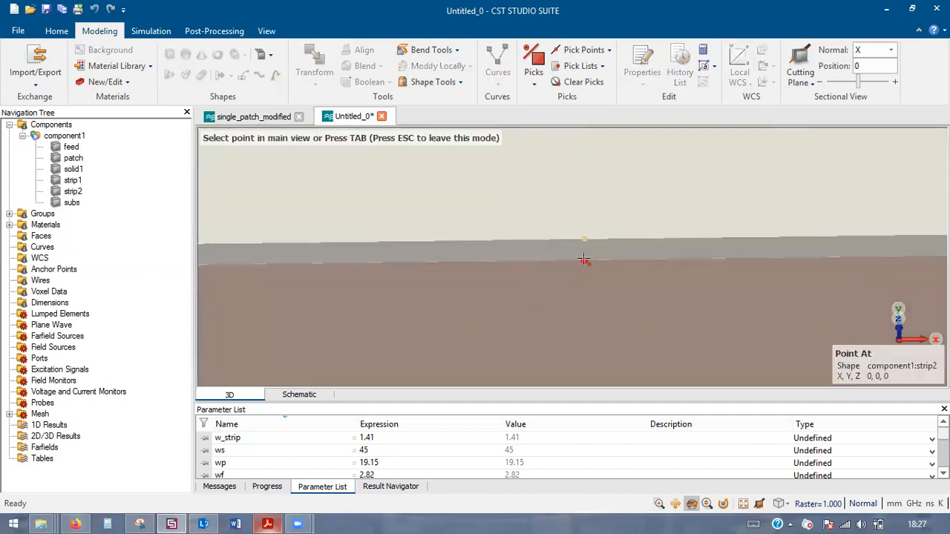
{"action": "left_click", "coordinate": [584, 259]}
{"action": "scroll", "coordinate": [584, 259], "scroll_direction": "down", "scroll_amount": 5}
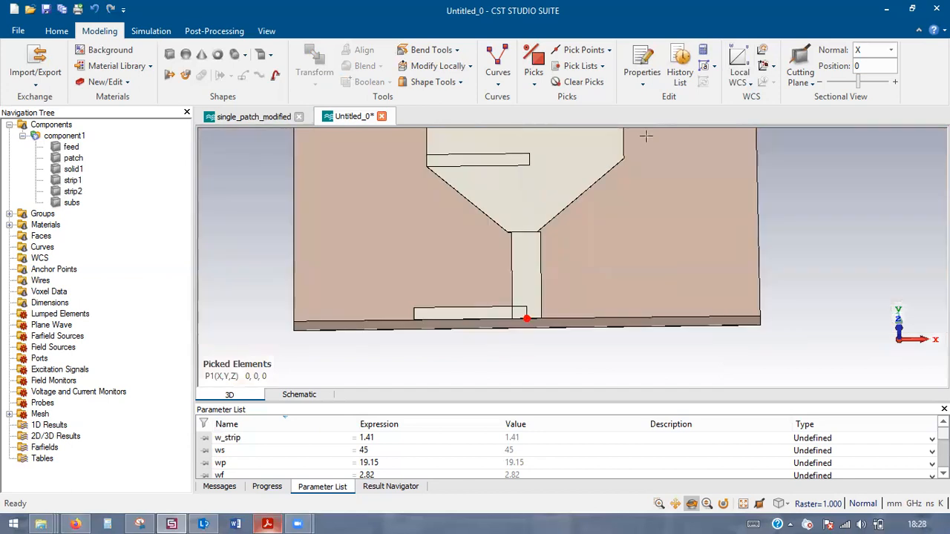
{"action": "scroll", "coordinate": [621, 150], "scroll_direction": "up", "scroll_amount": 5}
{"action": "scroll", "coordinate": [599, 231], "scroll_direction": "up", "scroll_amount": 5}
{"action": "key", "text": "p"}
{"action": "left_click", "coordinate": [738, 316]}
{"action": "scroll", "coordinate": [534, 334], "scroll_direction": "down", "scroll_amount": 5}
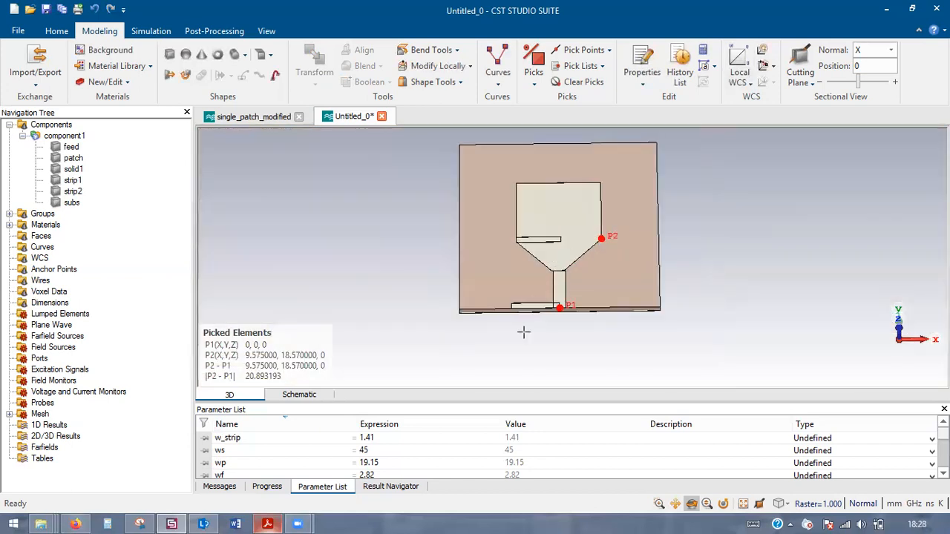
- Translate strip2 along the two picked points onto the patch's right chamfer corner, without copying it
{"action": "scroll", "coordinate": [523, 332], "scroll_direction": "up", "scroll_amount": 3}
{"action": "left_click", "coordinate": [493, 372]}
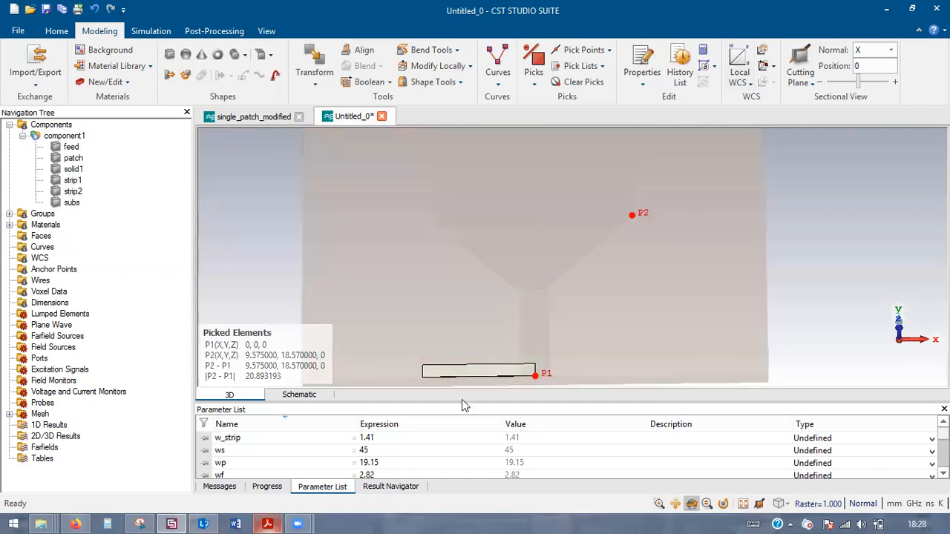
{"action": "left_click", "coordinate": [314, 67]}
{"action": "left_click", "coordinate": [906, 49]}
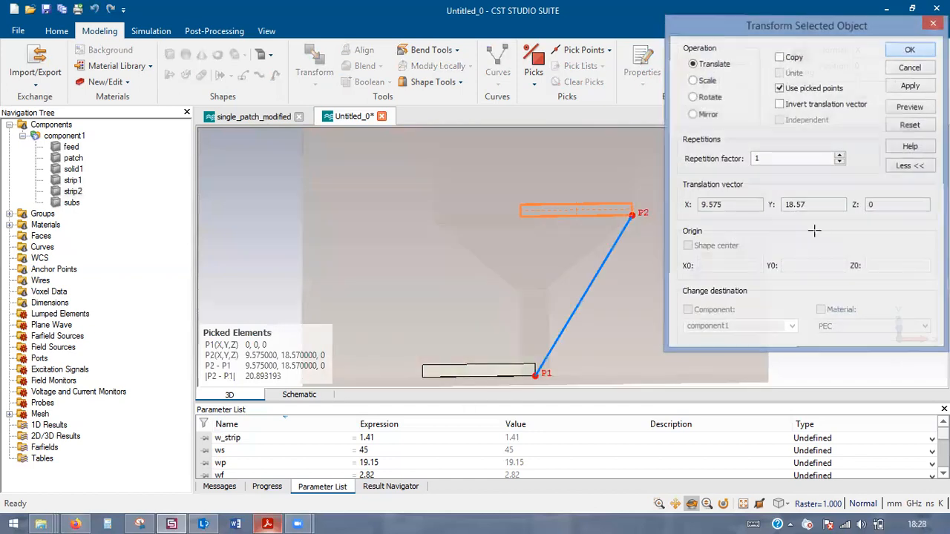
- Inspect both strips on the patch and switch to the Acrobat Reader PDF to check the slot positions in the geometry figure
{"action": "scroll", "coordinate": [561, 252], "scroll_direction": "up", "scroll_amount": 3}
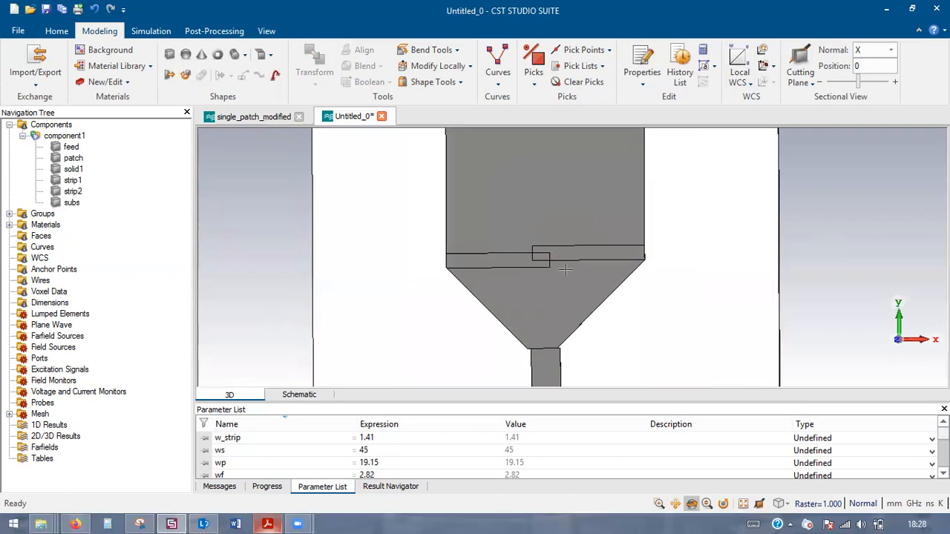
{"action": "scroll", "coordinate": [565, 256], "scroll_direction": "down", "scroll_amount": 3}
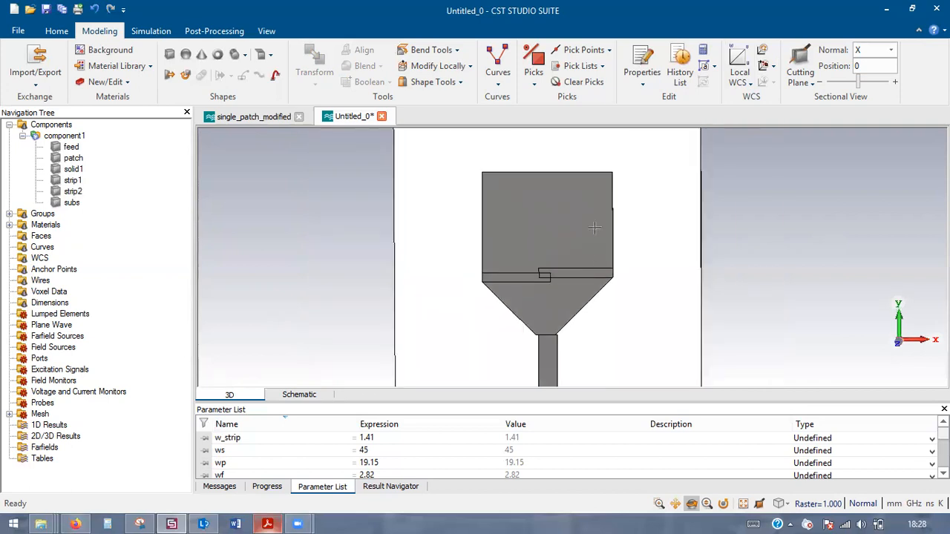
{"action": "left_click", "coordinate": [267, 524]}
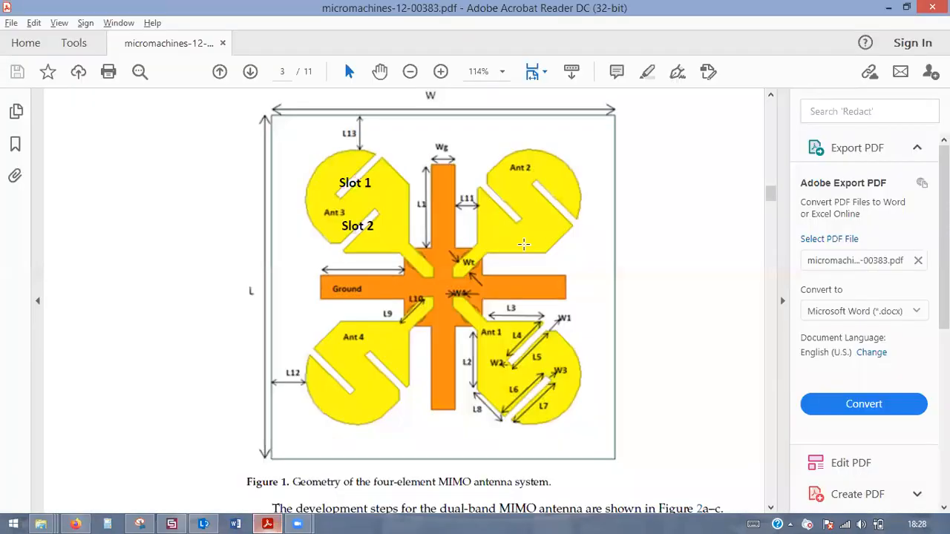
- Switch back to CST STUDIO SUITE and translate strip2 along Y by a new parameter Move_slot2 with value 6
{"action": "key", "text": "alt+Tab"}
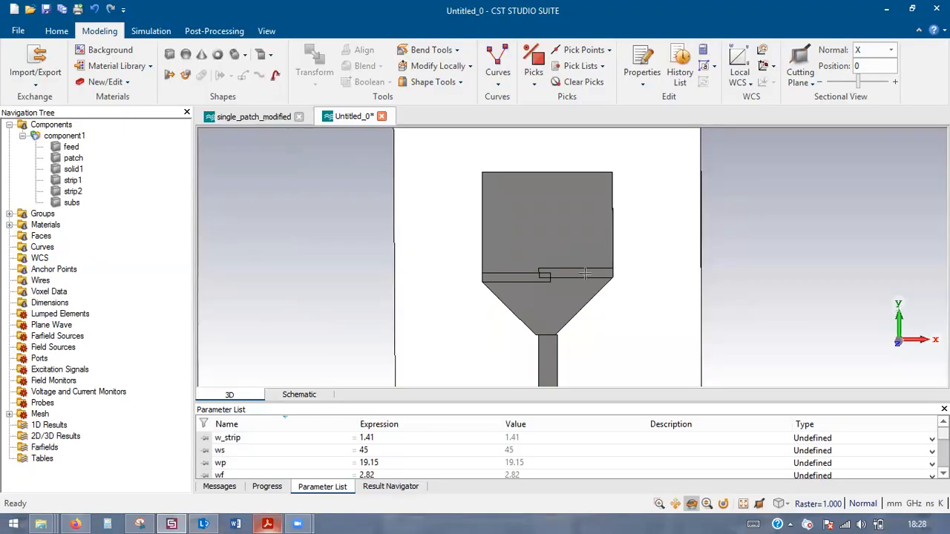
{"action": "left_click", "coordinate": [584, 274]}
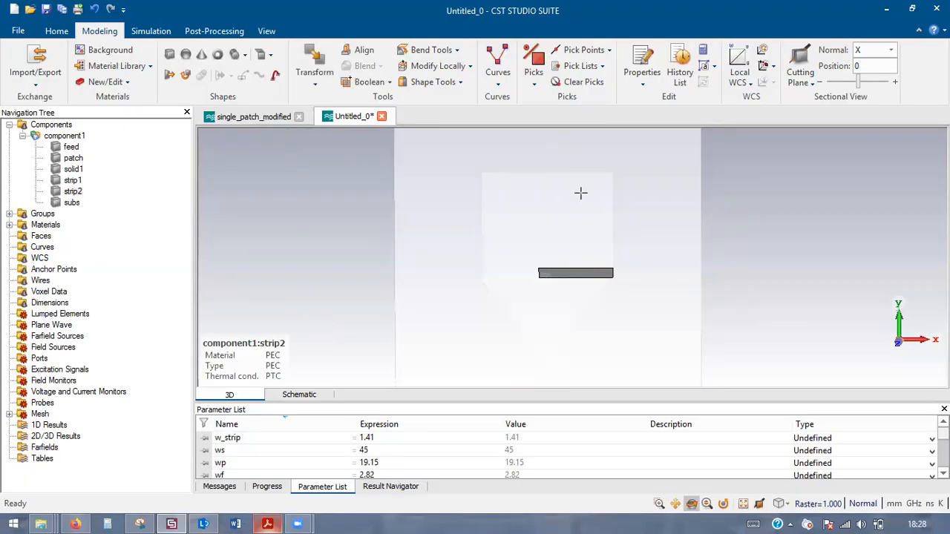
{"action": "key", "text": "ctrl+t"}
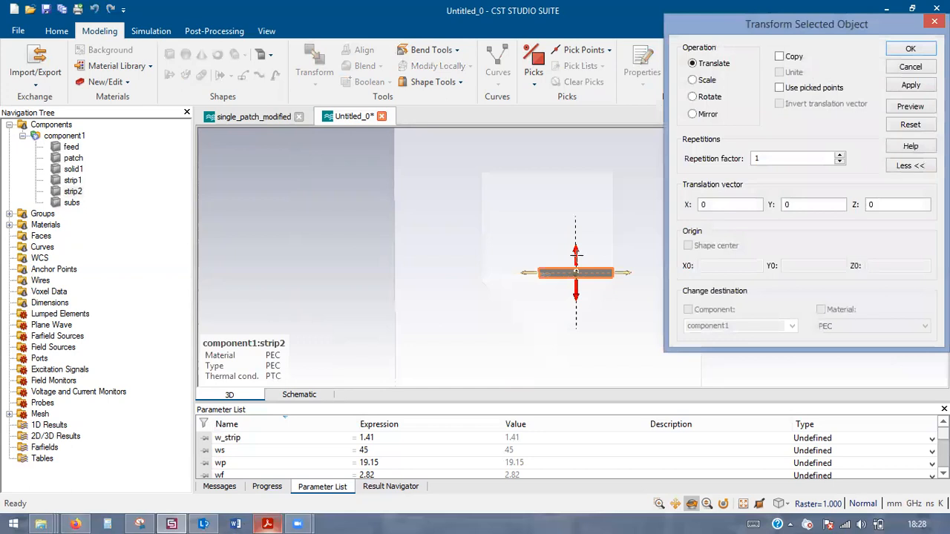
{"action": "left_click_drag", "start_coordinate": [580, 256], "coordinate": [581, 245]}
{"action": "left_click", "coordinate": [825, 204]}
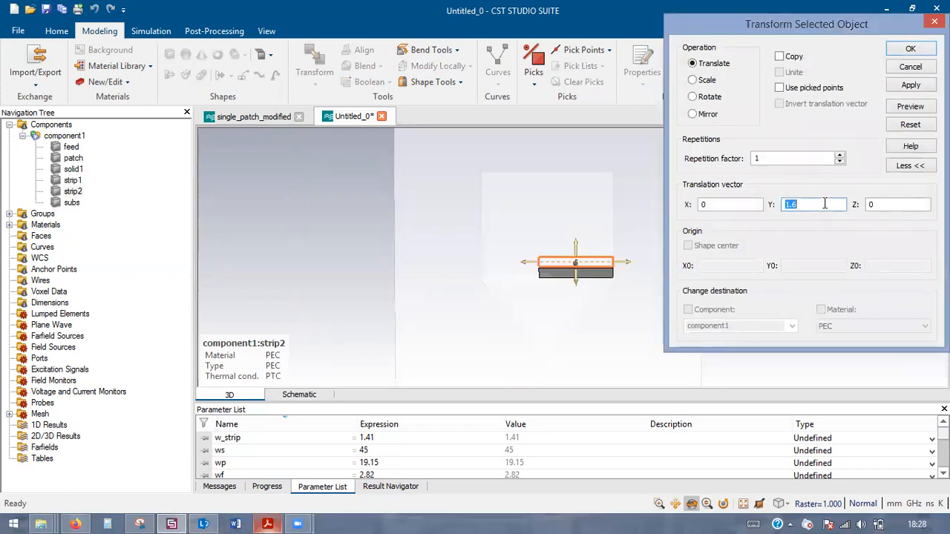
{"action": "type", "text": "lot2"}
{"action": "left_click", "coordinate": [911, 49]}
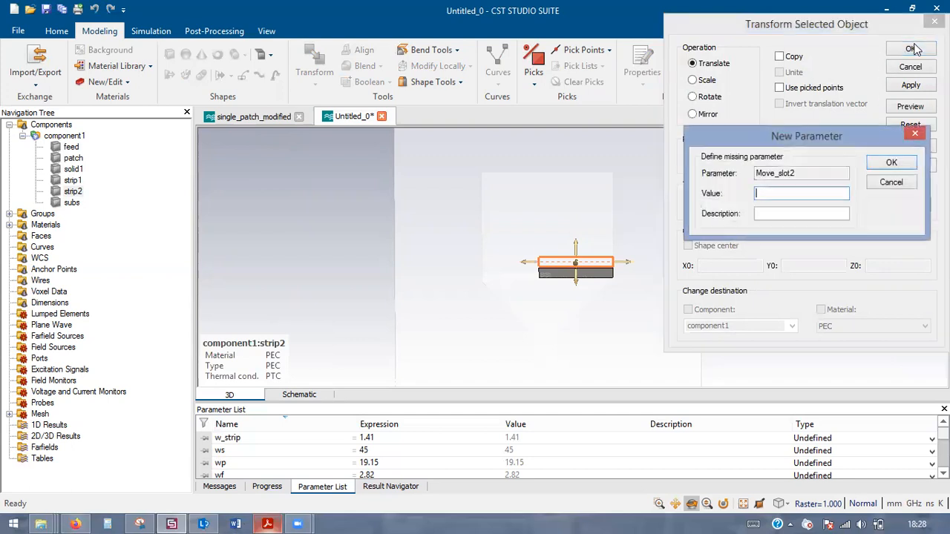
{"action": "key", "text": "Return"}
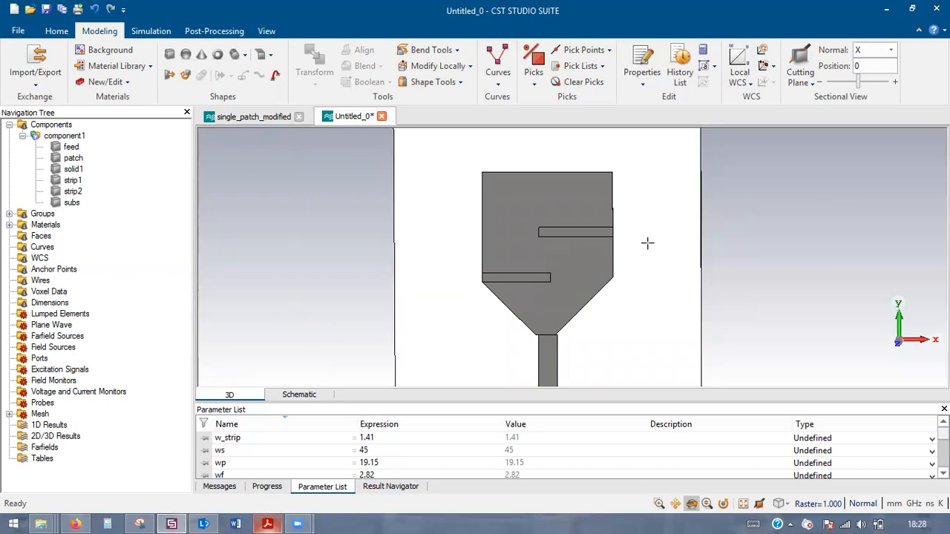
- Subtract strip1 and strip2 from the patch to cut the two slots
{"action": "left_click", "coordinate": [576, 261]}
{"action": "key", "text": "minus"}
{"action": "left_click", "coordinate": [540, 273]}
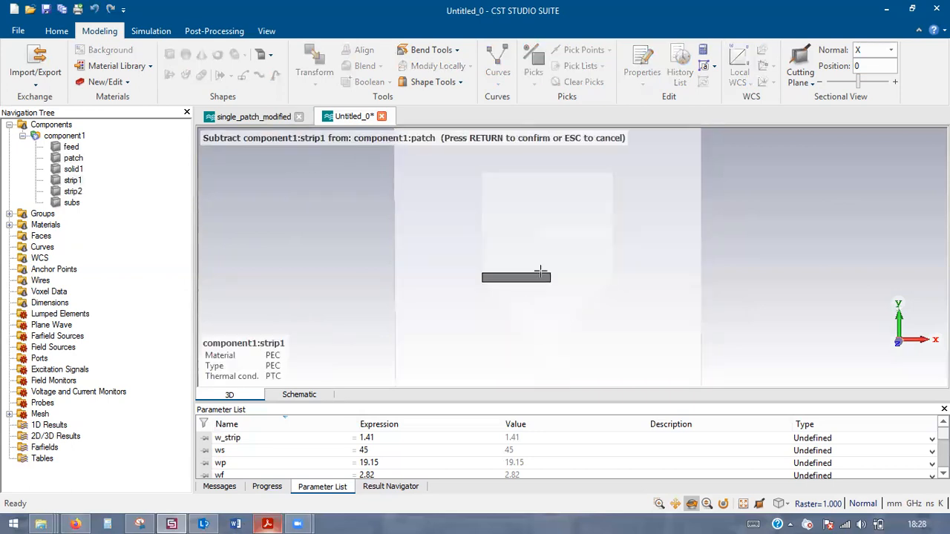
{"action": "left_click", "coordinate": [572, 233]}
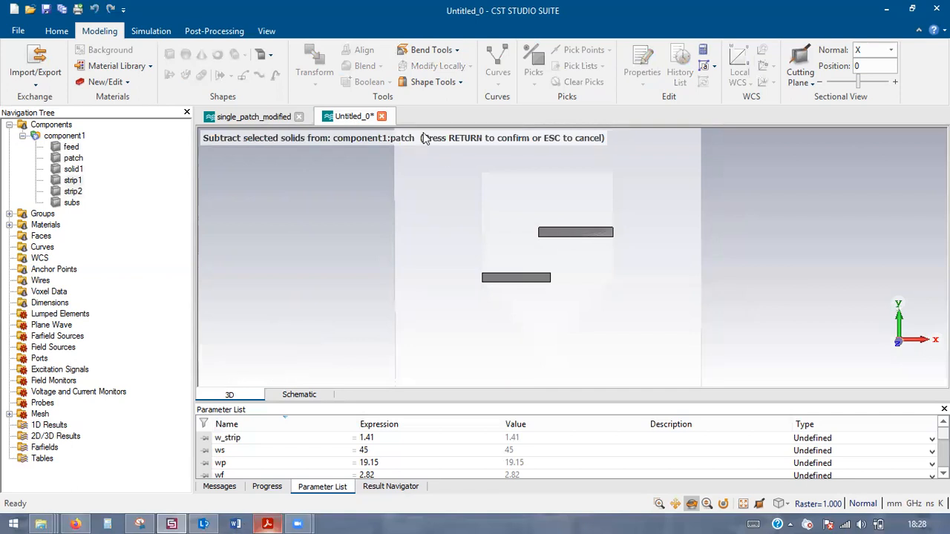
{"action": "key", "text": "Return"}
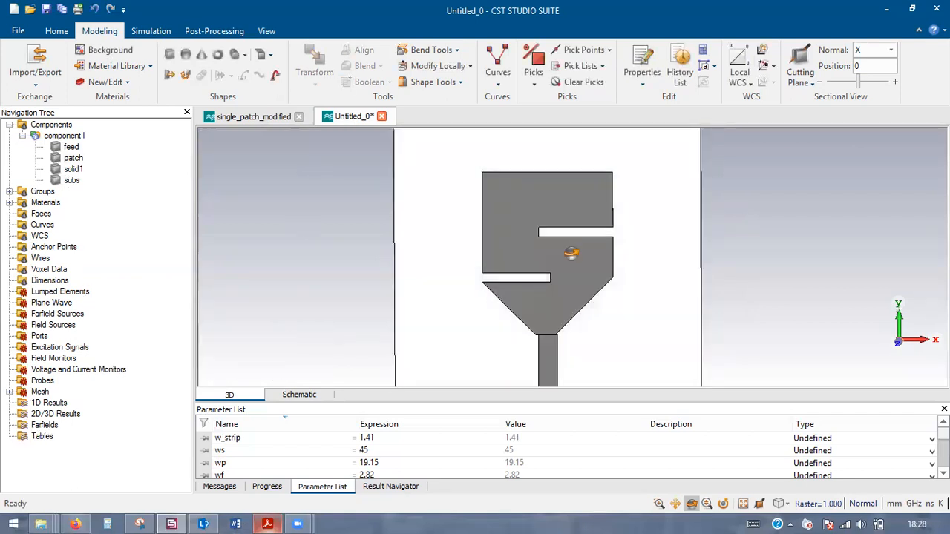
- Pick the short vertical edges at both corners of the patch's end opposite the feed for blending
{"action": "scroll", "coordinate": [564, 215], "scroll_direction": "up", "scroll_amount": 2}
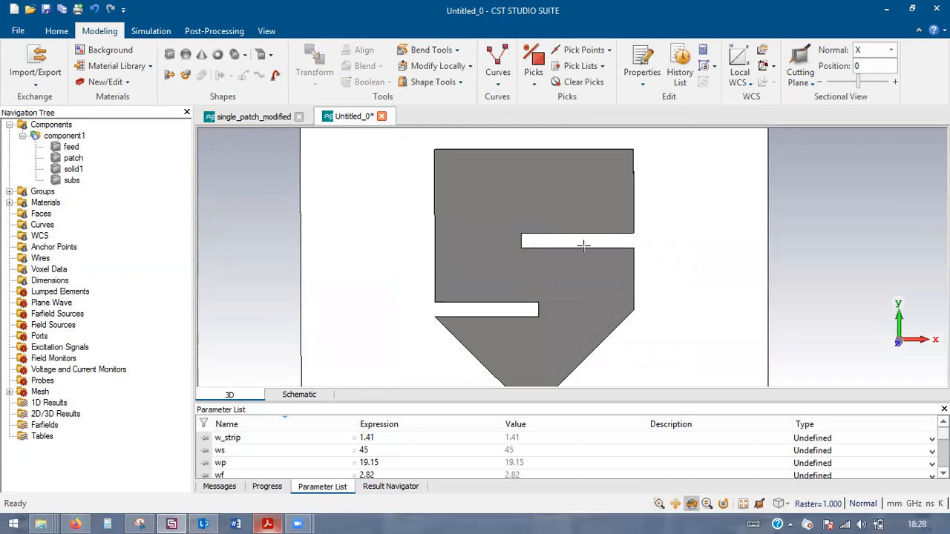
{"action": "left_click_drag", "start_coordinate": [443, 155], "coordinate": [401, 222]}
{"action": "scroll", "coordinate": [396, 227], "scroll_direction": "down", "scroll_amount": 4}
{"action": "scroll", "coordinate": [354, 256], "scroll_direction": "up", "scroll_amount": 8}
{"action": "left_click_drag", "start_coordinate": [408, 295], "coordinate": [419, 330]}
{"action": "key", "text": "e"}
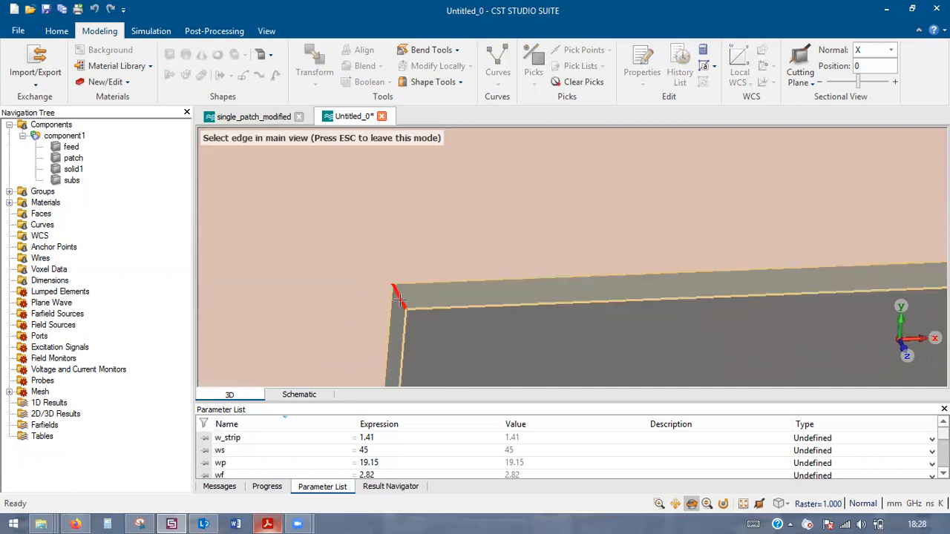
{"action": "double_click", "coordinate": [400, 300]}
{"action": "scroll", "coordinate": [335, 279], "scroll_direction": "down", "scroll_amount": 10}
{"action": "left_click_drag", "start_coordinate": [499, 322], "coordinate": [490, 345]}
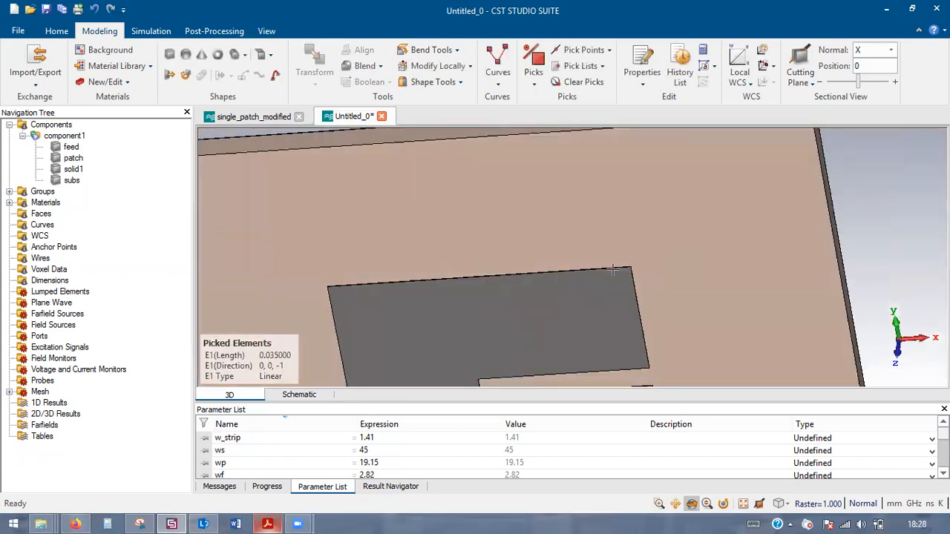
{"action": "scroll", "coordinate": [613, 271], "scroll_direction": "up", "scroll_amount": 5}
{"action": "key", "text": "e"}
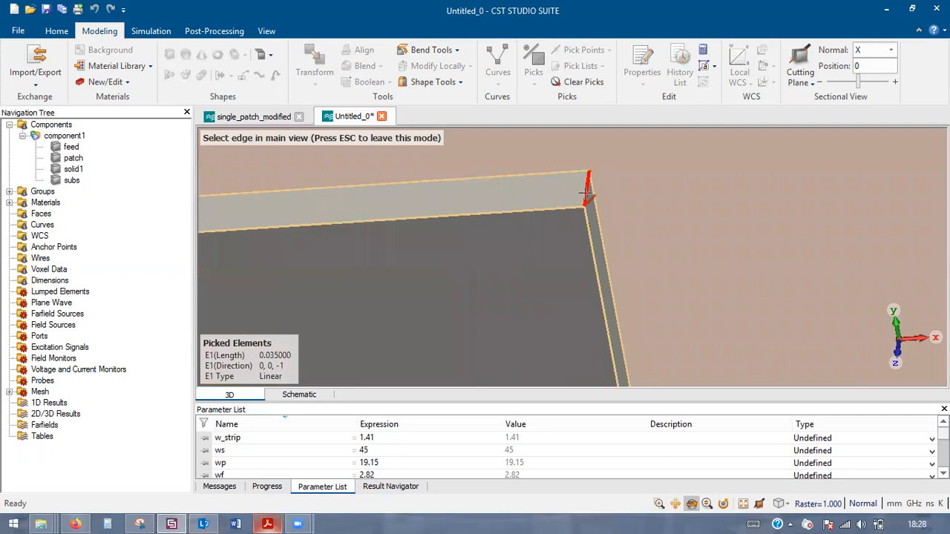
{"action": "double_click", "coordinate": [601, 206]}
- Blend the two picked patch corner edges using a new parameter radius with value 7
{"action": "left_click", "coordinate": [364, 69]}
{"action": "type", "text": "radius"}
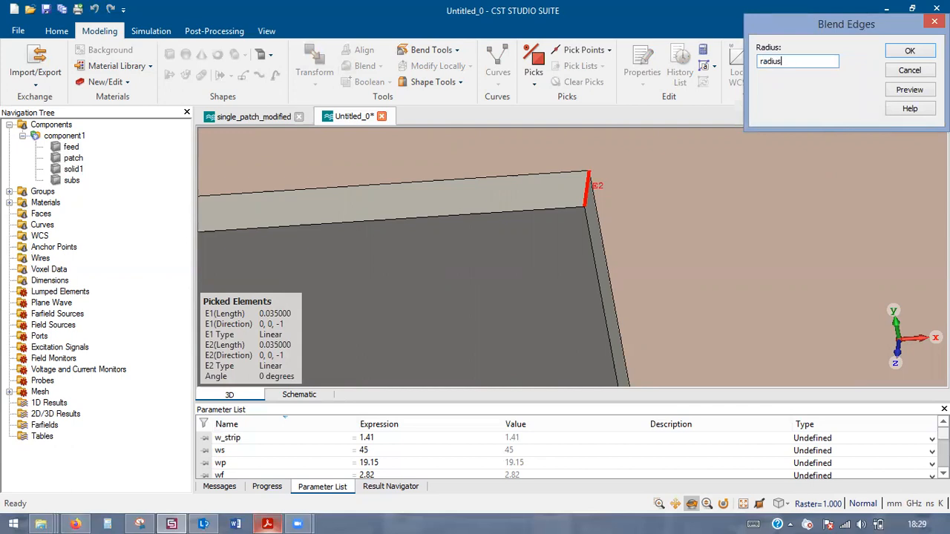
{"action": "left_click", "coordinate": [903, 54]}
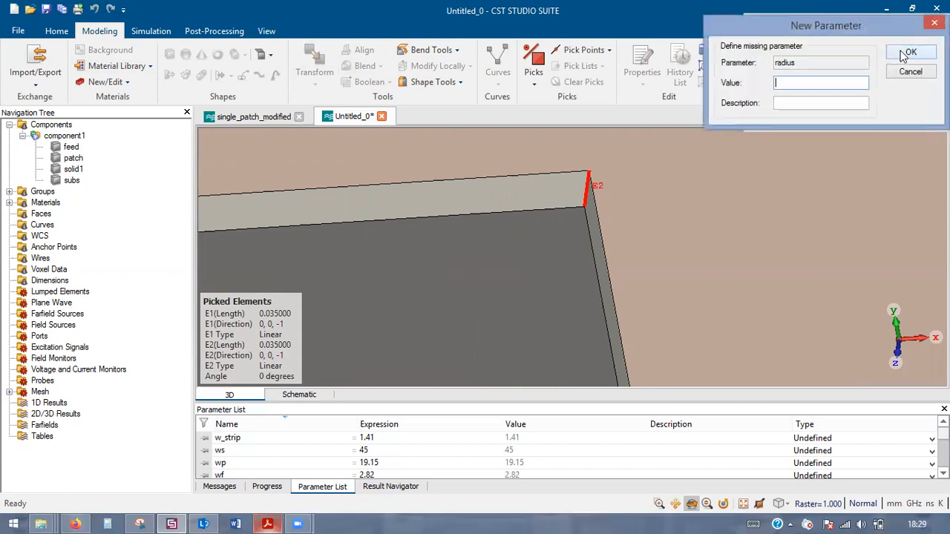
{"action": "key", "text": "Return"}
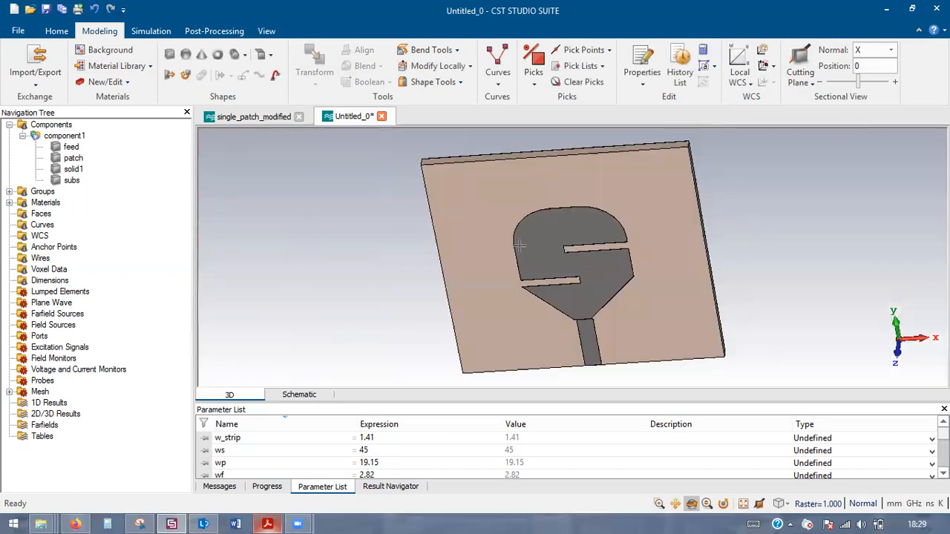
- Compare the rounded, slotted patch with the one in the single_patch_modified project
{"action": "left_click_drag", "start_coordinate": [604, 293], "coordinate": [607, 119]}
{"action": "left_click_drag", "start_coordinate": [607, 227], "coordinate": [620, 297]}
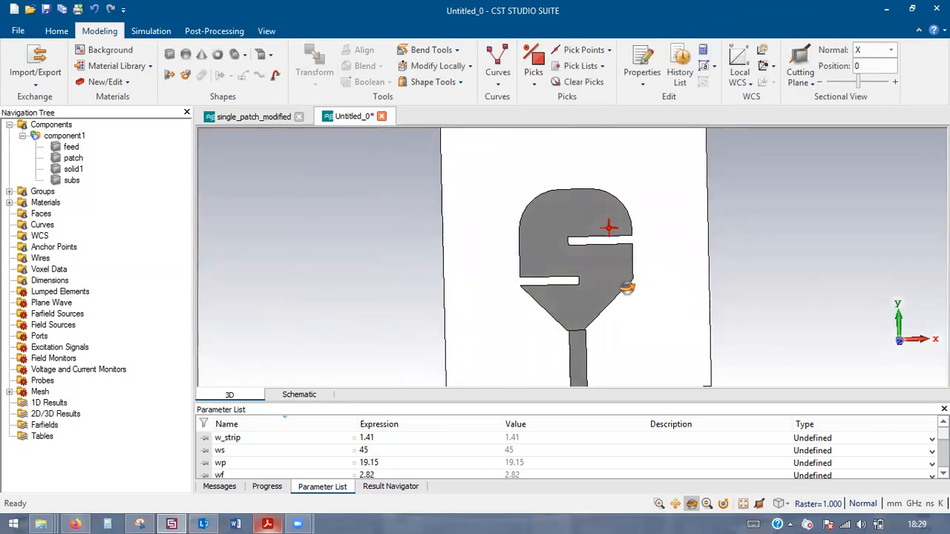
{"action": "left_click", "coordinate": [255, 117]}
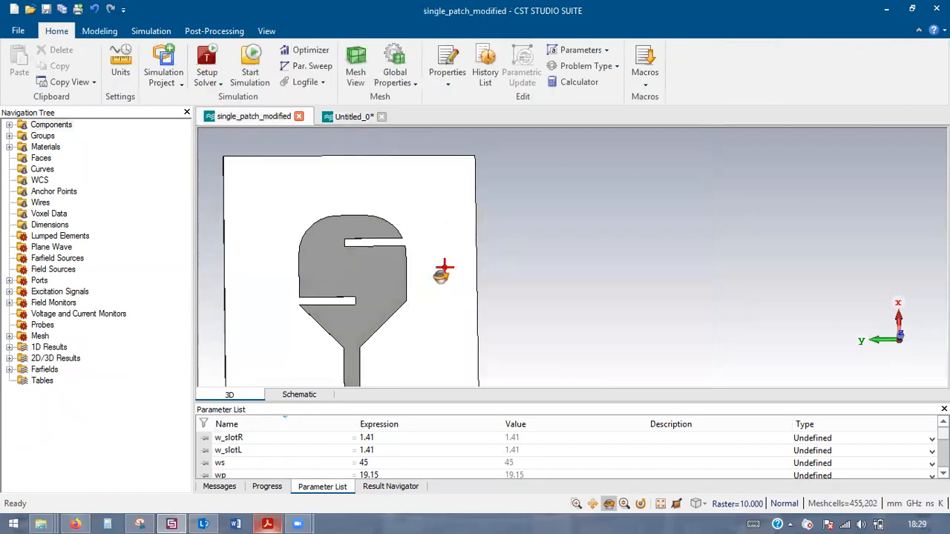
{"action": "left_click", "coordinate": [350, 117]}
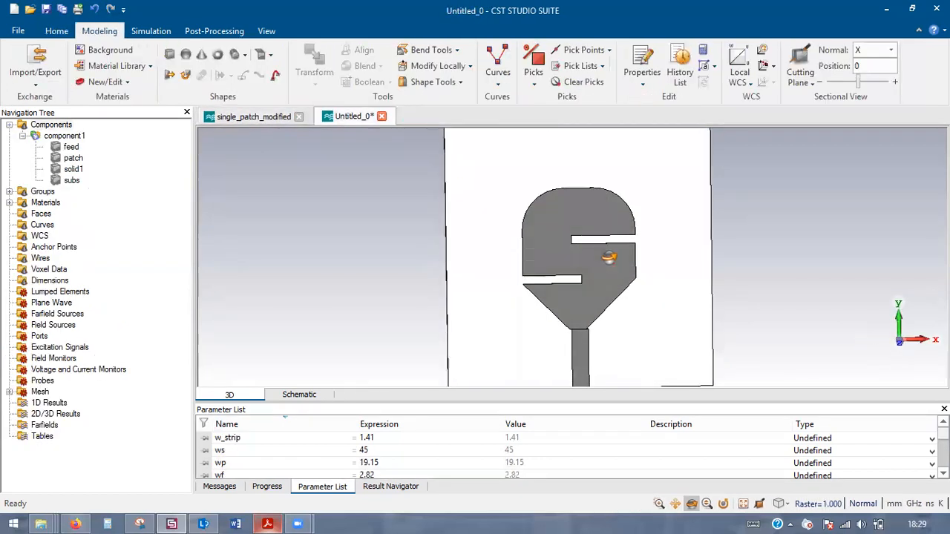
{"action": "scroll", "coordinate": [605, 274], "scroll_direction": "up", "scroll_amount": 2}
{"action": "scroll", "coordinate": [610, 274], "scroll_direction": "down", "scroll_amount": 2}
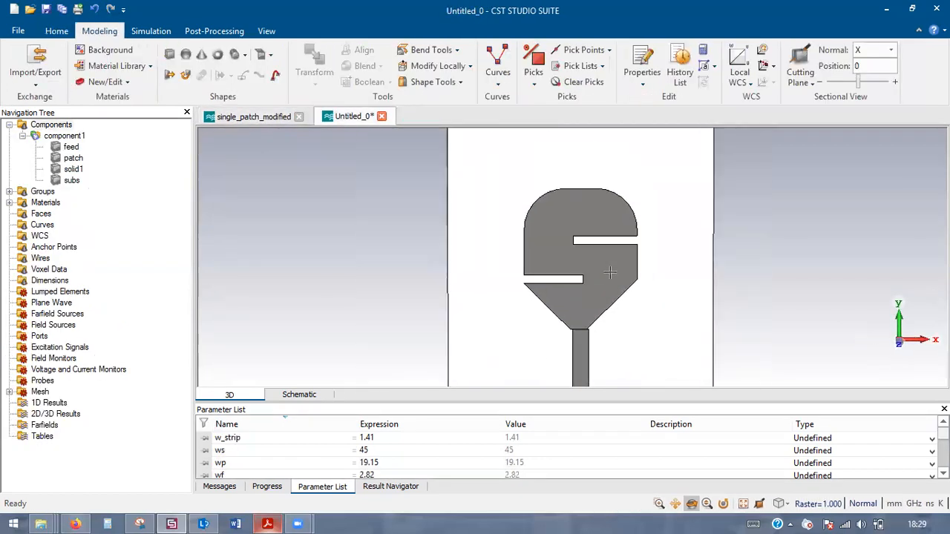
- Measure the patch's right edge between the right slot and the chamfer, and clear the pick
{"action": "scroll", "coordinate": [636, 269], "scroll_direction": "up", "scroll_amount": 2}
{"action": "key", "text": "e"}
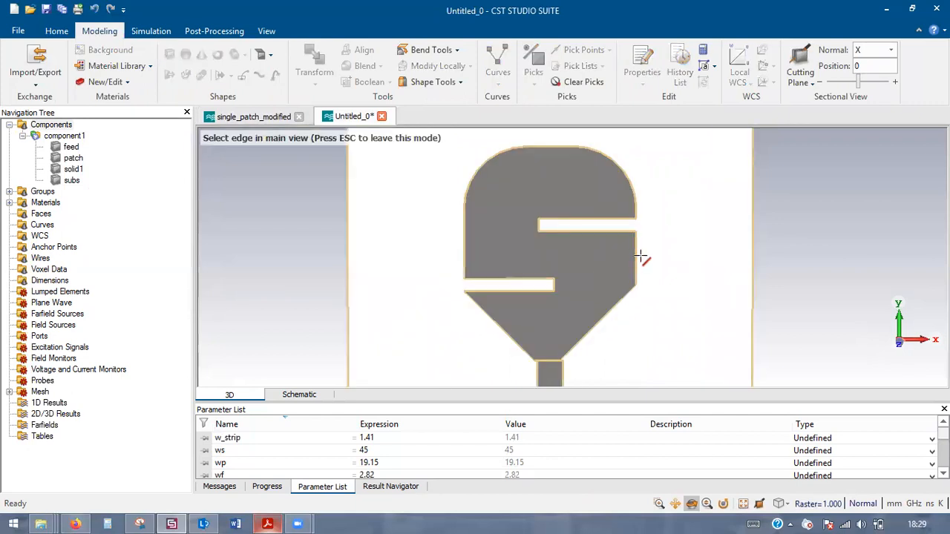
{"action": "left_click", "coordinate": [636, 264]}
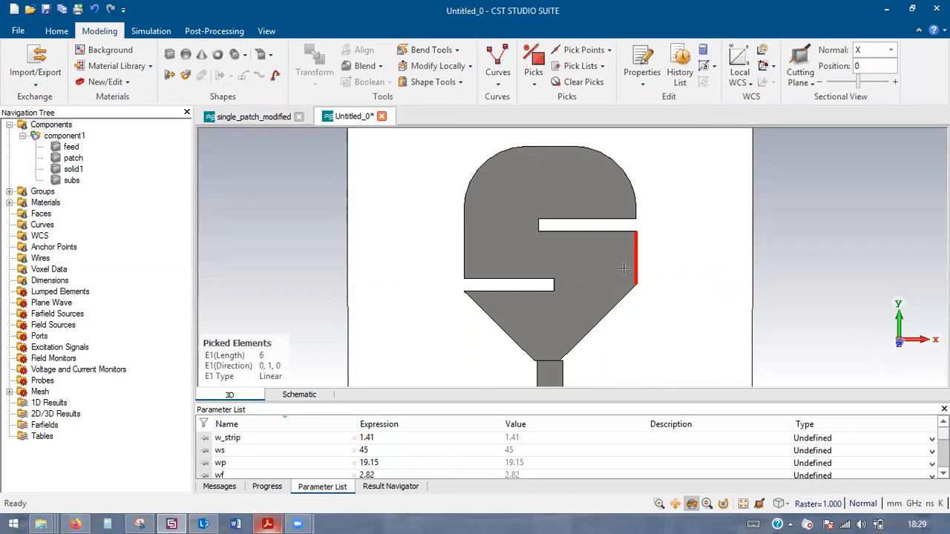
{"action": "key", "text": "d"}
- Set the parameter Move_slot2 to 9.8 and update the model parametrically
{"action": "scroll", "coordinate": [383, 458], "scroll_direction": "down", "scroll_amount": 5}
{"action": "scroll", "coordinate": [382, 458], "scroll_direction": "up", "scroll_amount": 3}
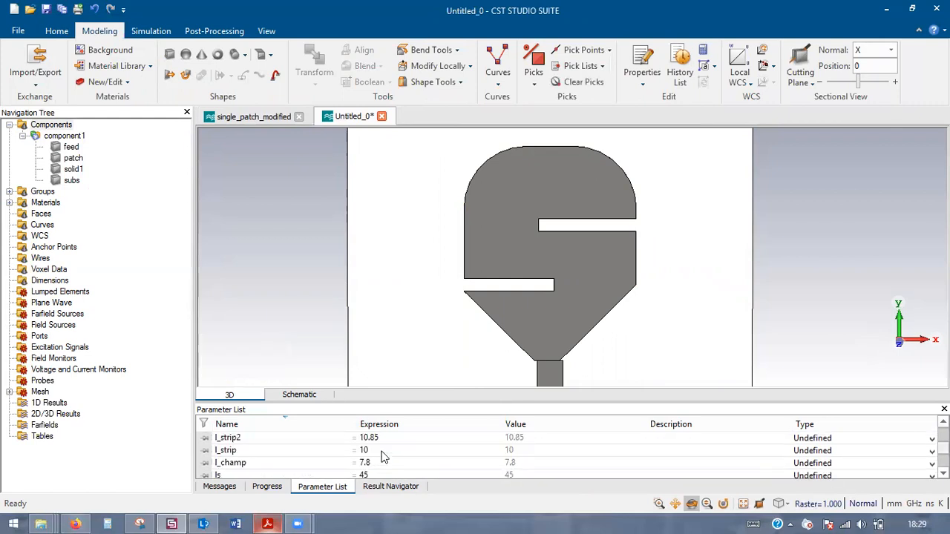
{"action": "scroll", "coordinate": [374, 462], "scroll_direction": "up", "scroll_amount": 3}
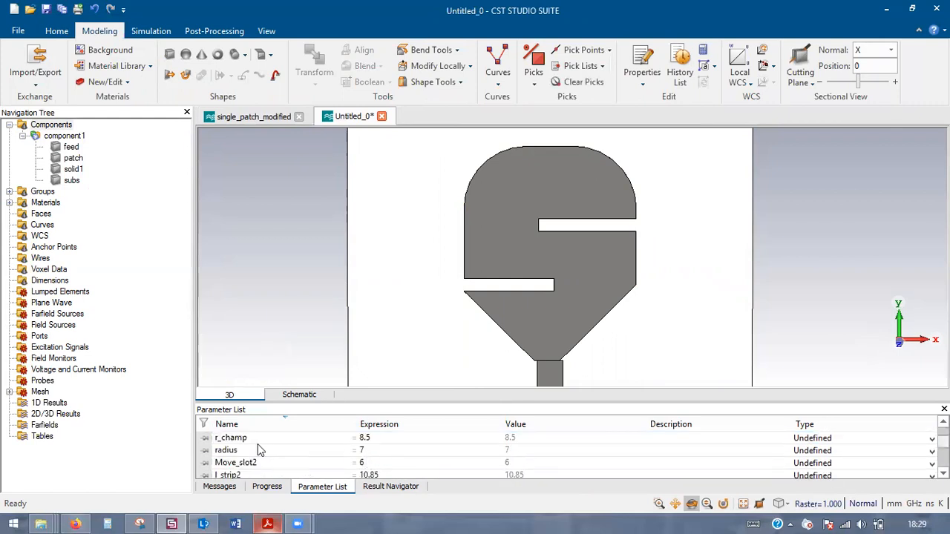
{"action": "double_click", "coordinate": [387, 461]}
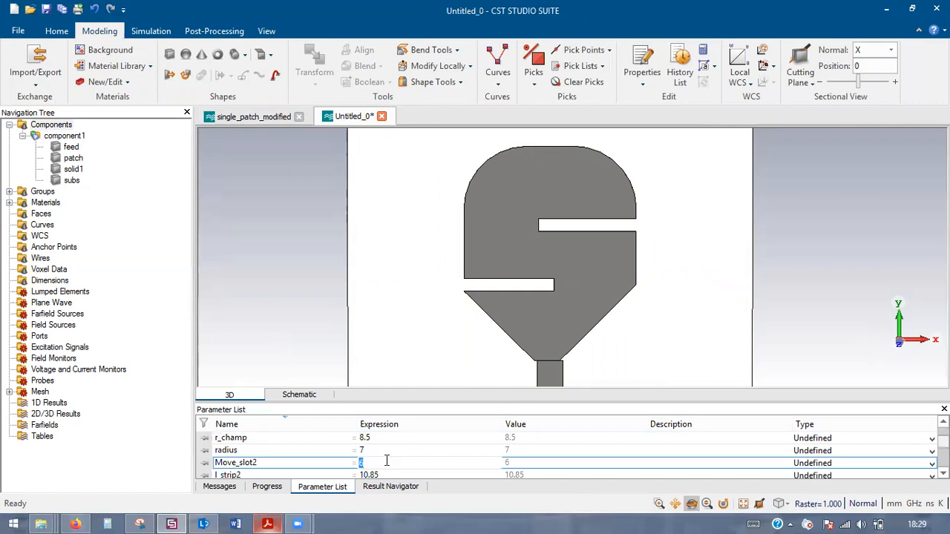
{"action": "type", "text": "9.8"}
{"action": "key", "text": "Return"}
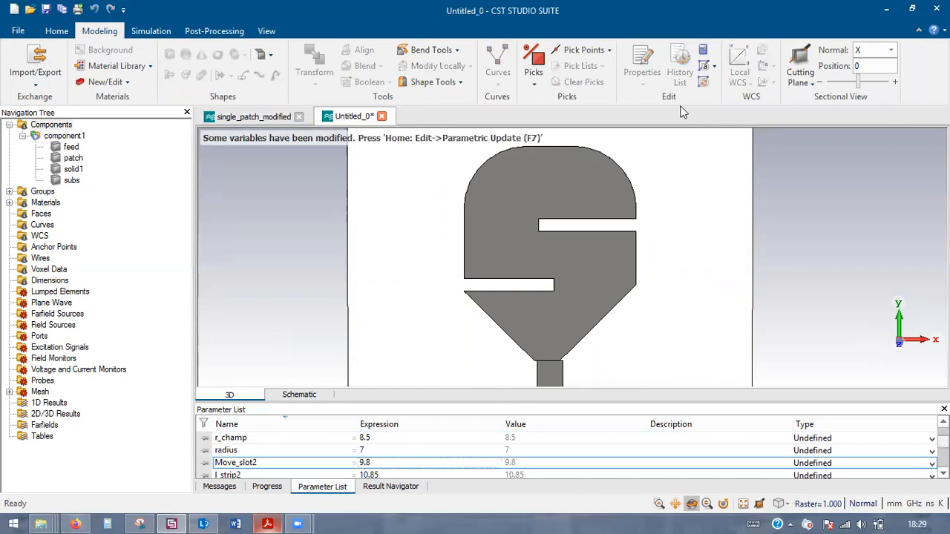
{"action": "left_click", "coordinate": [702, 83]}
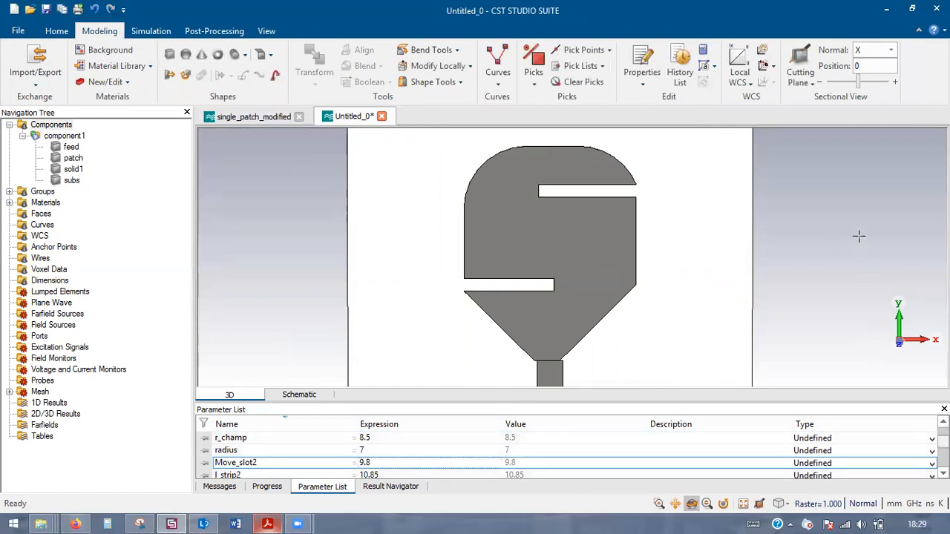
- Check the slot positions against the Acrobat Reader PDF, return to CST STUDIO SUITE, and call up saving the project but cancel it
{"action": "left_click", "coordinate": [268, 524]}
{"action": "key", "text": "alt+Tab"}
{"action": "left_click_drag", "start_coordinate": [550, 257], "coordinate": [540, 244]}
{"action": "key", "text": "ctrl+s"}
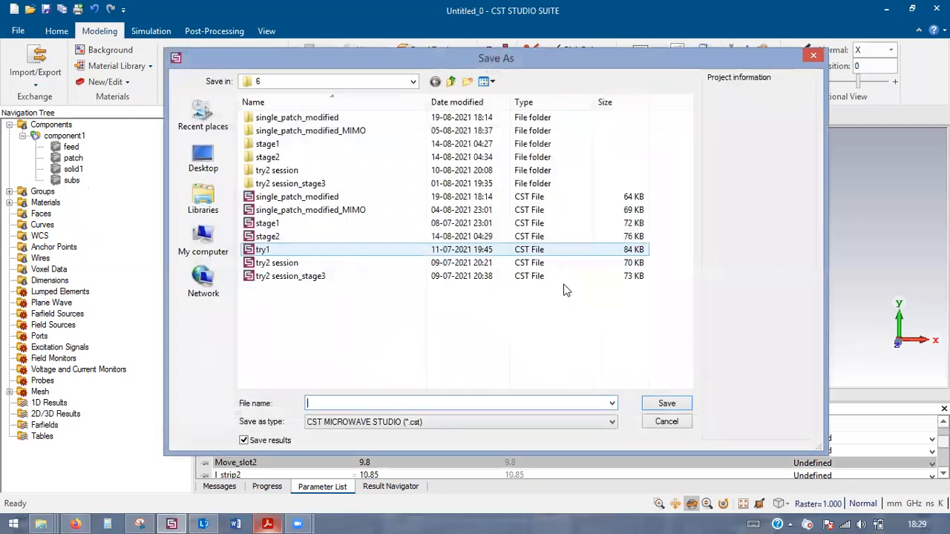
{"action": "left_click", "coordinate": [660, 421]}
- Set the simulation frequency range from 0 to 10 GHz
{"action": "left_click", "coordinate": [150, 30]}
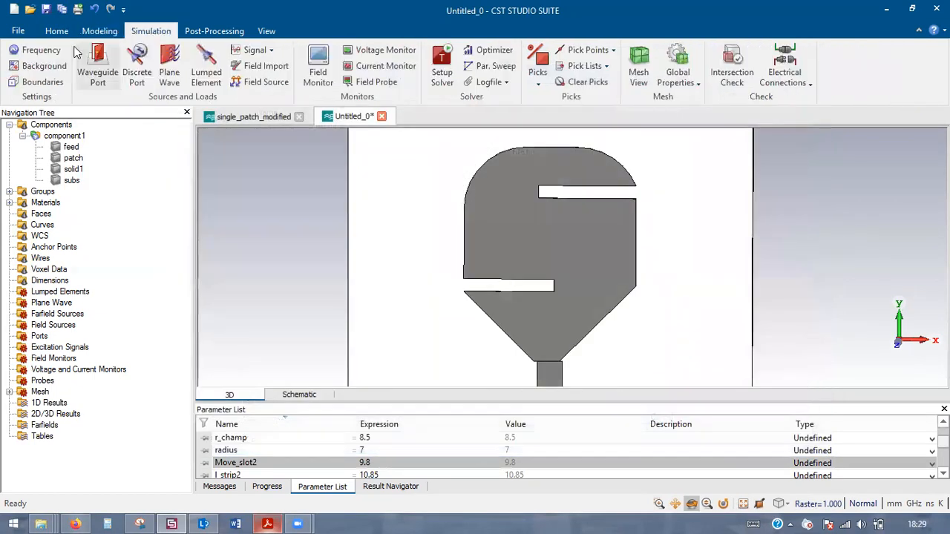
{"action": "left_click", "coordinate": [41, 49]}
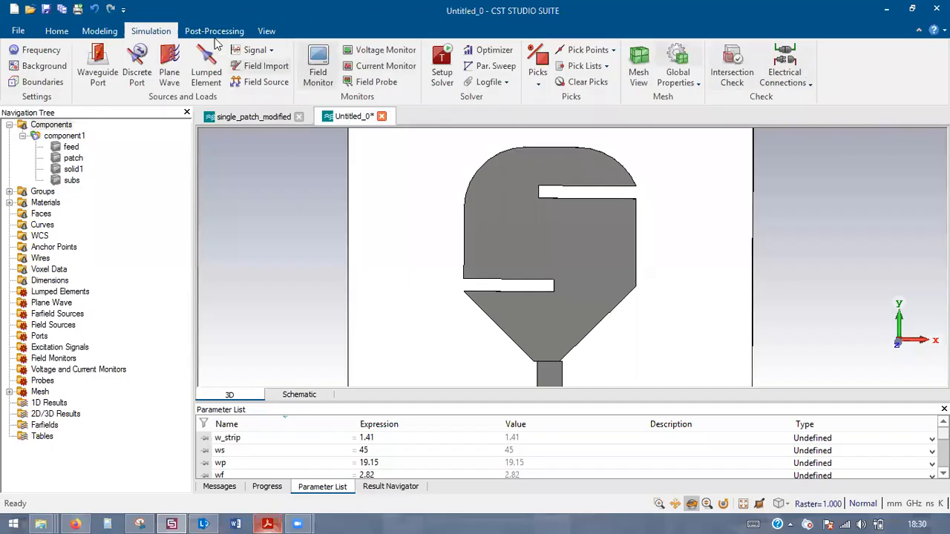
{"action": "left_click", "coordinate": [52, 50]}
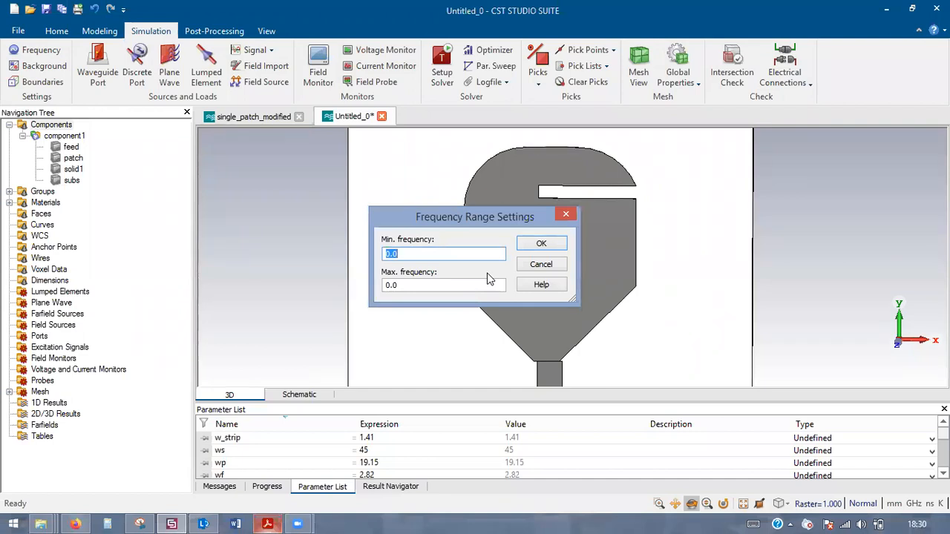
{"action": "type", "text": "0"}
{"action": "key", "text": "Tab"}
{"action": "type", "text": "10"}
{"action": "key", "text": "Return"}
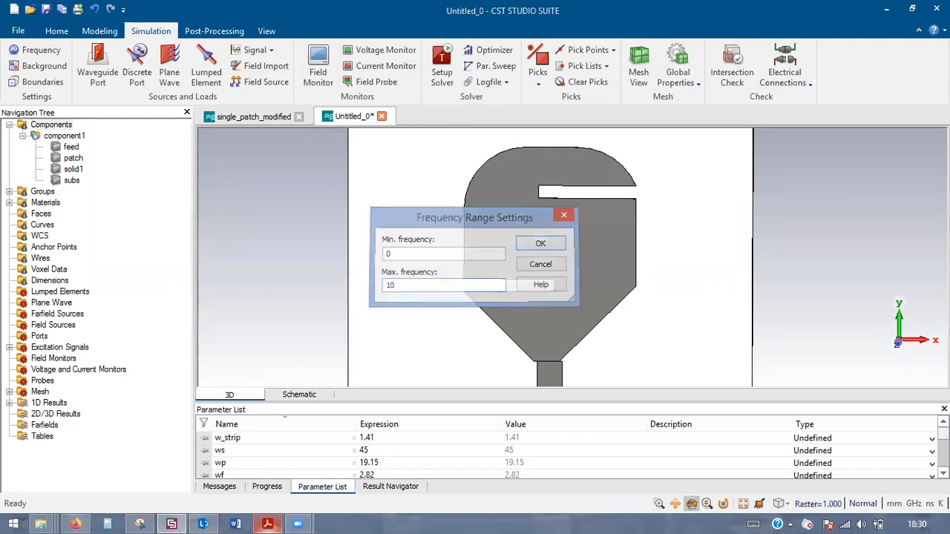
- Pick the thin end face of the feed line at the substrate's edge
{"action": "left_click_drag", "start_coordinate": [299, 71], "coordinate": [492, 219]}
{"action": "scroll", "coordinate": [551, 269], "scroll_direction": "up", "scroll_amount": 5}
{"action": "left_click_drag", "start_coordinate": [555, 272], "coordinate": [464, 236]}
{"action": "scroll", "coordinate": [464, 236], "scroll_direction": "down", "scroll_amount": 5}
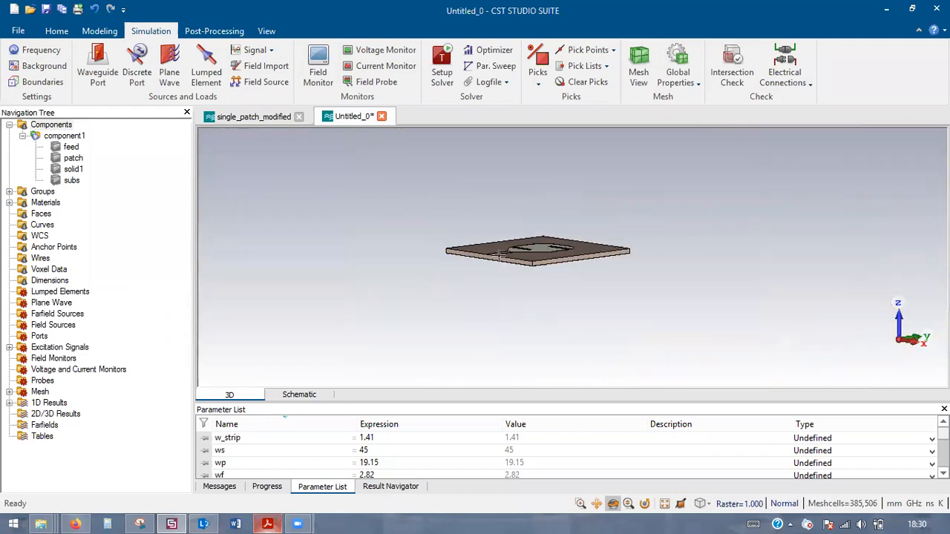
{"action": "scroll", "coordinate": [477, 250], "scroll_direction": "up", "scroll_amount": 13}
{"action": "scroll", "coordinate": [456, 237], "scroll_direction": "up", "scroll_amount": 4}
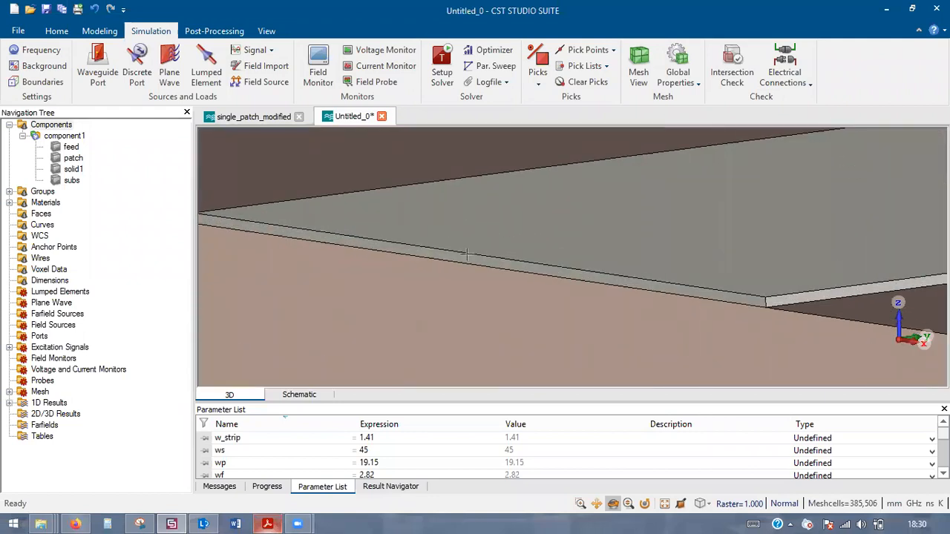
{"action": "key", "text": "f"}
{"action": "double_click", "coordinate": [470, 253]}
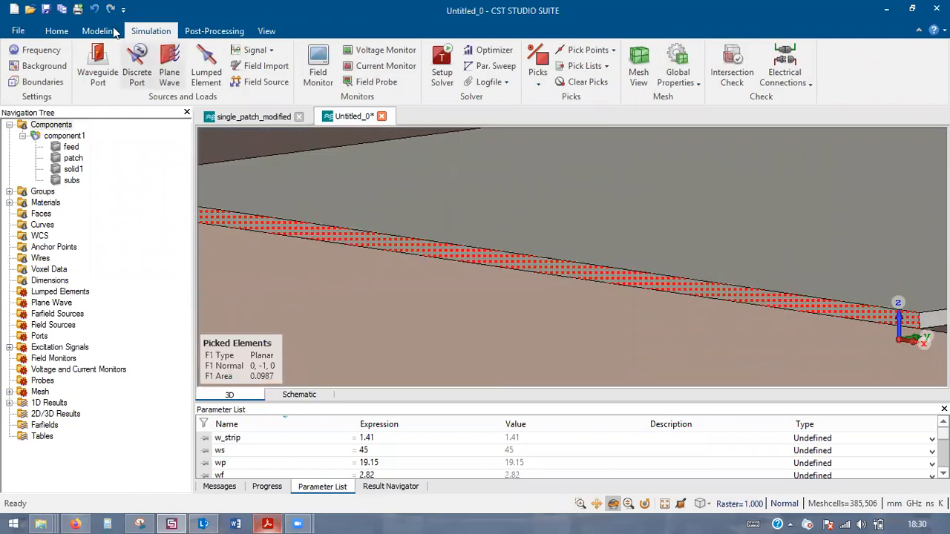
- Calculate the microstrip port extension coefficient with the port macro and construct the waveguide port from the picked feed face
{"action": "left_click", "coordinate": [56, 31]}
{"action": "left_click", "coordinate": [644, 66]}
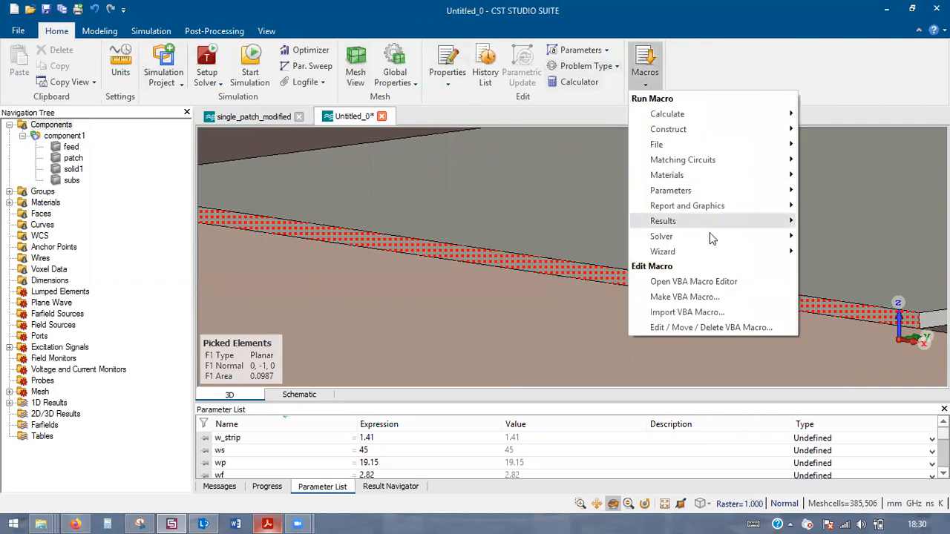
{"action": "mouse_move", "coordinate": [711, 236]}
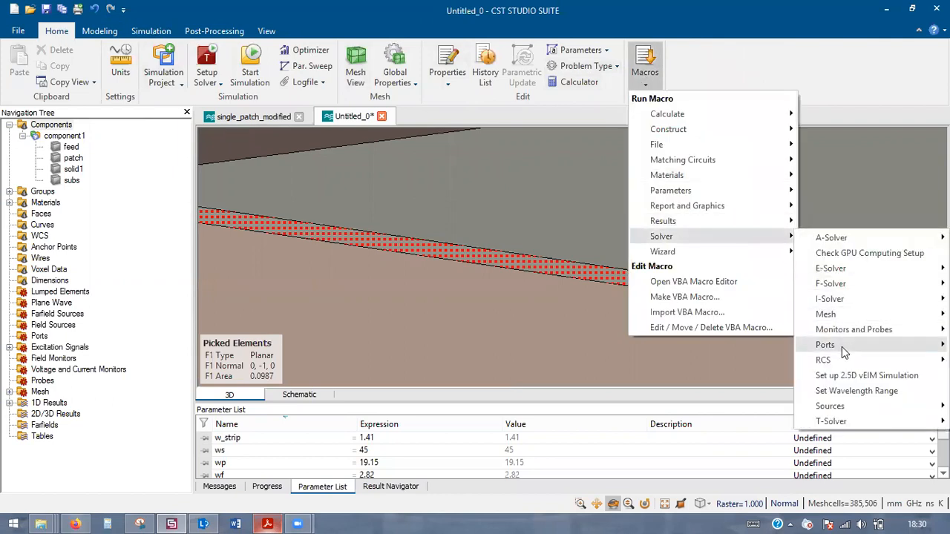
{"action": "mouse_move", "coordinate": [842, 345]}
{"action": "left_click", "coordinate": [682, 361]}
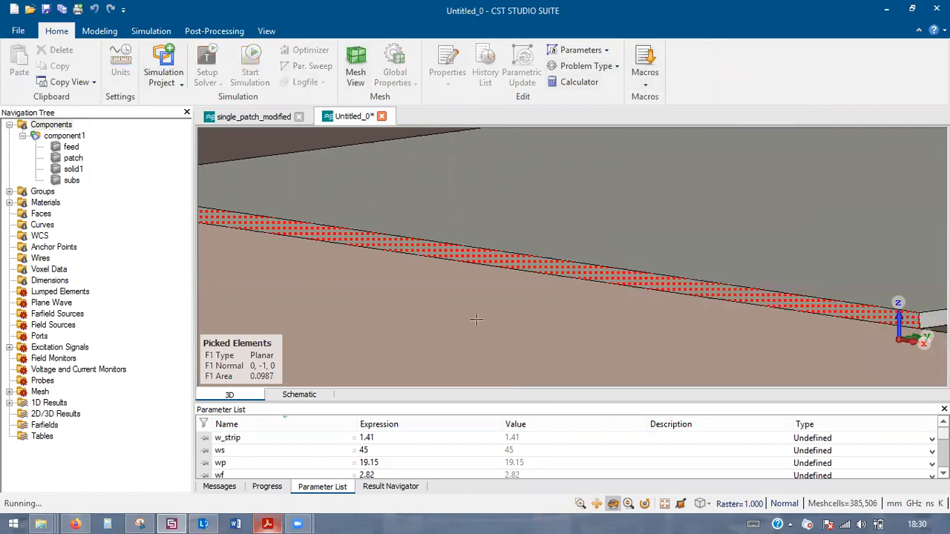
{"action": "left_click", "coordinate": [448, 394]}
{"action": "left_click", "coordinate": [533, 392]}
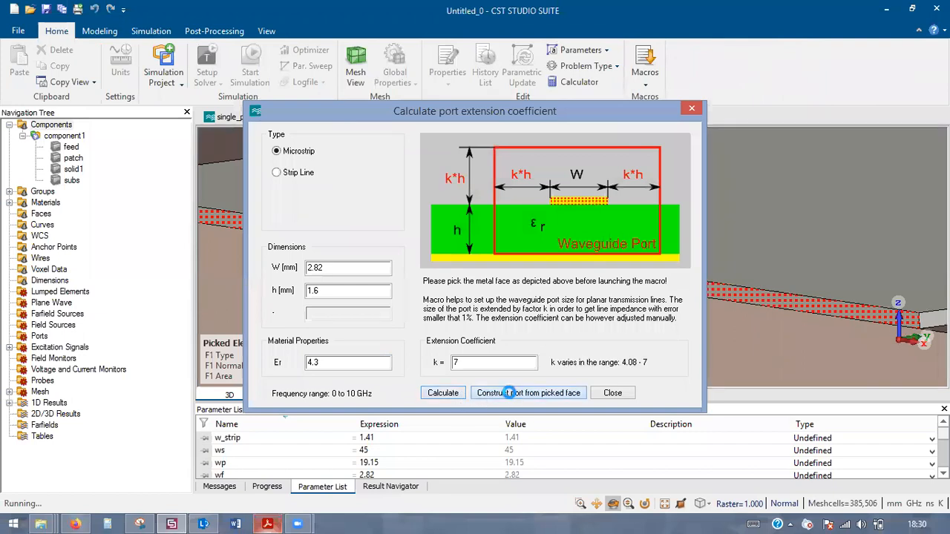
{"action": "left_click", "coordinate": [612, 393]}
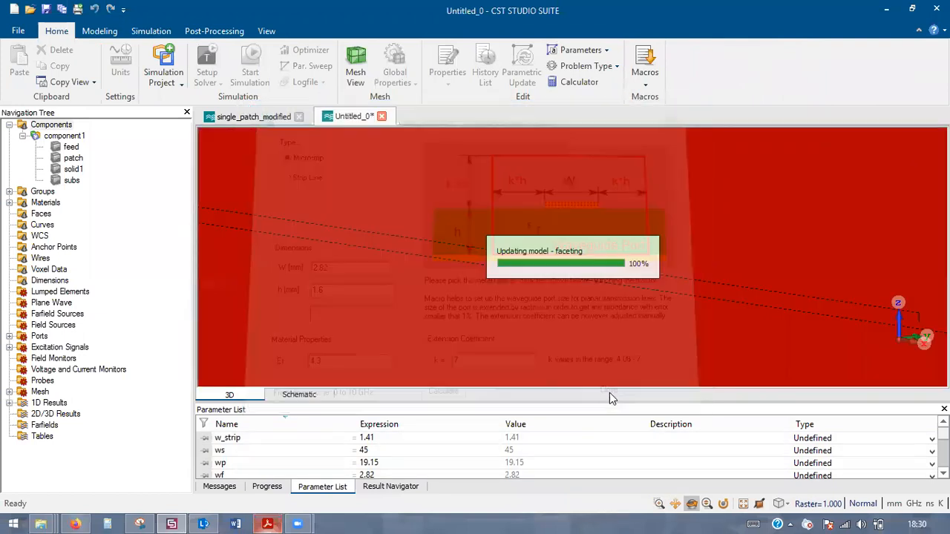
- Define an E-field monitor and an H-field and surface current monitor at 6.7 GHz
{"action": "key", "text": "space"}
{"action": "left_click_drag", "start_coordinate": [551, 290], "coordinate": [592, 361]}
{"action": "left_click_drag", "start_coordinate": [541, 272], "coordinate": [498, 313]}
{"action": "left_click", "coordinate": [157, 31]}
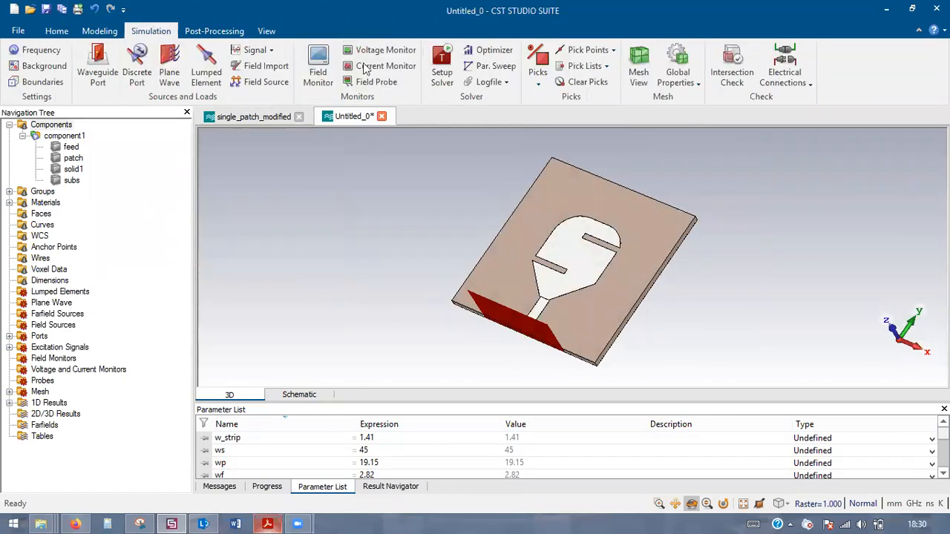
{"action": "left_click", "coordinate": [321, 65]}
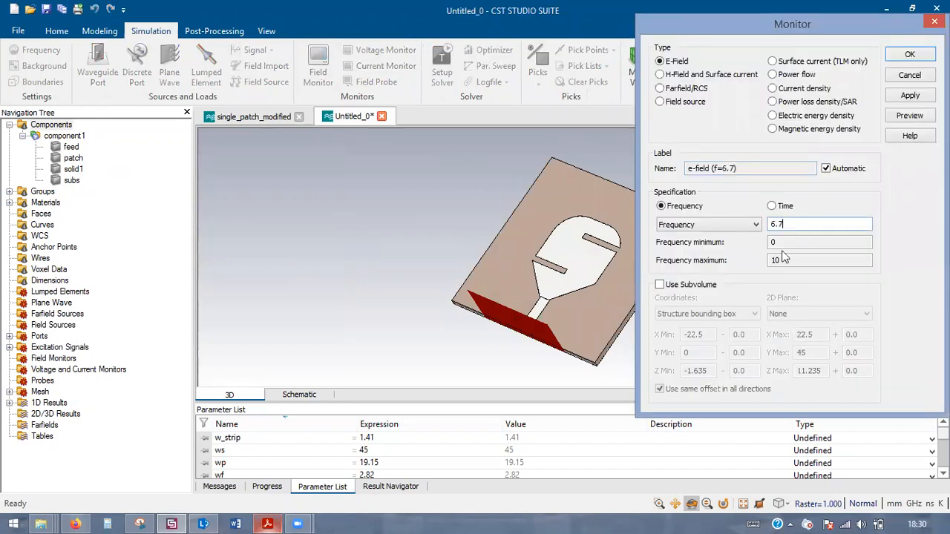
{"action": "left_click", "coordinate": [909, 96]}
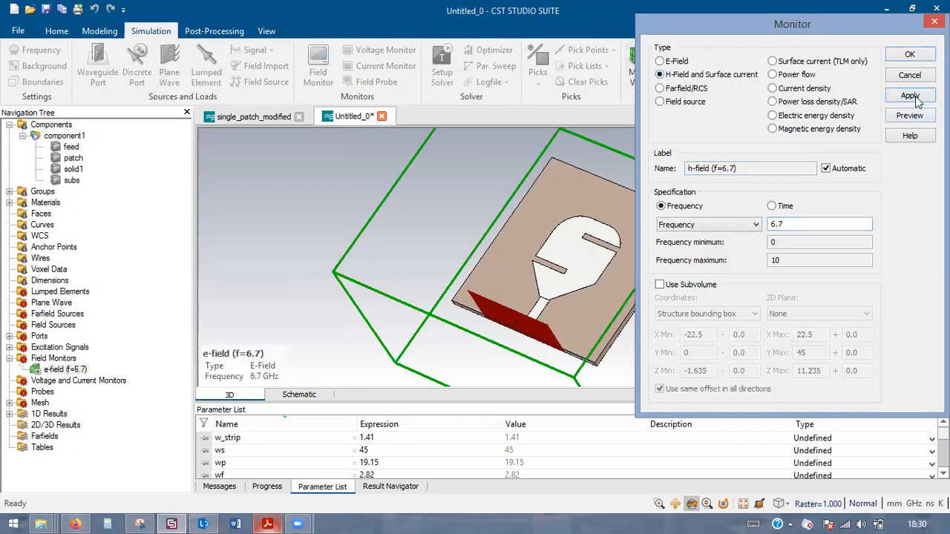
{"action": "left_click", "coordinate": [909, 96]}
- Add a farfield monitor at 6.7 GHz and start the simulation
{"action": "left_click", "coordinate": [687, 89]}
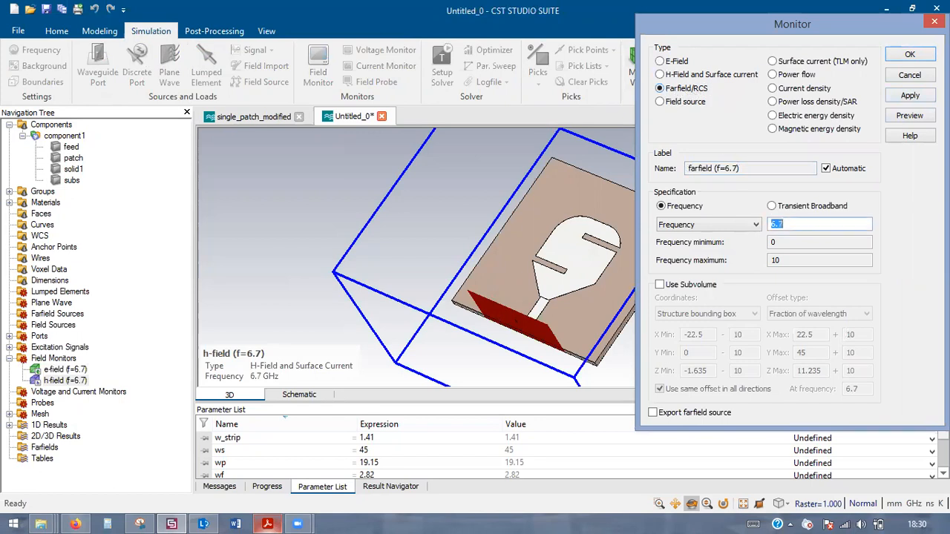
{"action": "left_click", "coordinate": [919, 92]}
{"action": "left_click", "coordinate": [915, 53]}
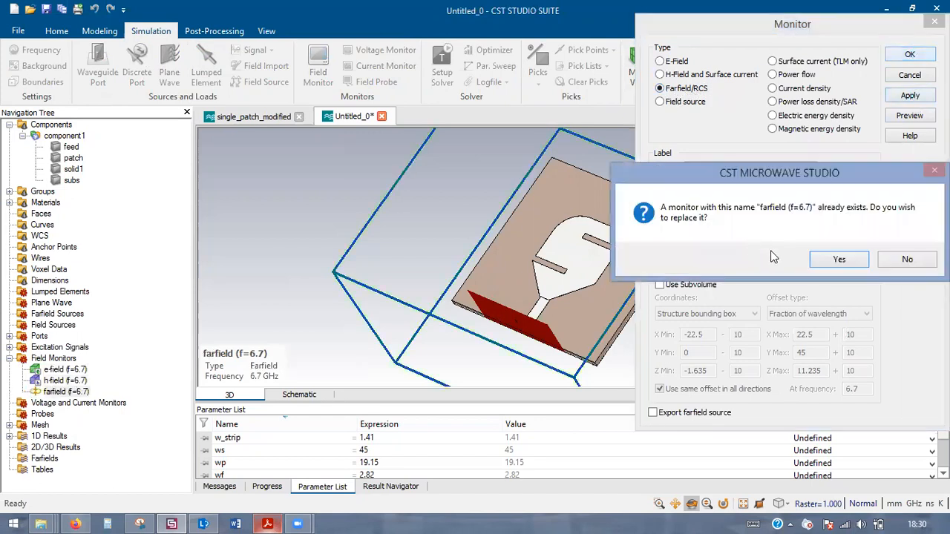
{"action": "left_click", "coordinate": [57, 30]}
{"action": "left_click", "coordinate": [253, 70]}
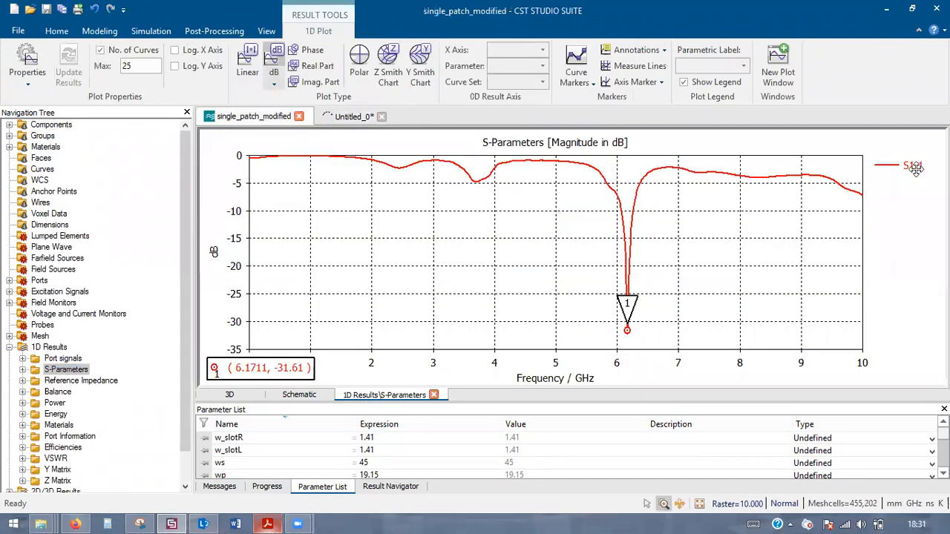
- In the single_patch_modified project, move the S1,1 legend and the marker 1 label inside the S-parameter plot
{"action": "mouse_move", "coordinate": [916, 168]}
{"action": "left_mouse_down"}
{"action": "mouse_move", "coordinate": [794, 275]}
{"action": "mouse_move", "coordinate": [798, 225]}
{"action": "left_mouse_up"}
{"action": "left_click_drag", "start_coordinate": [271, 361], "coordinate": [809, 304]}
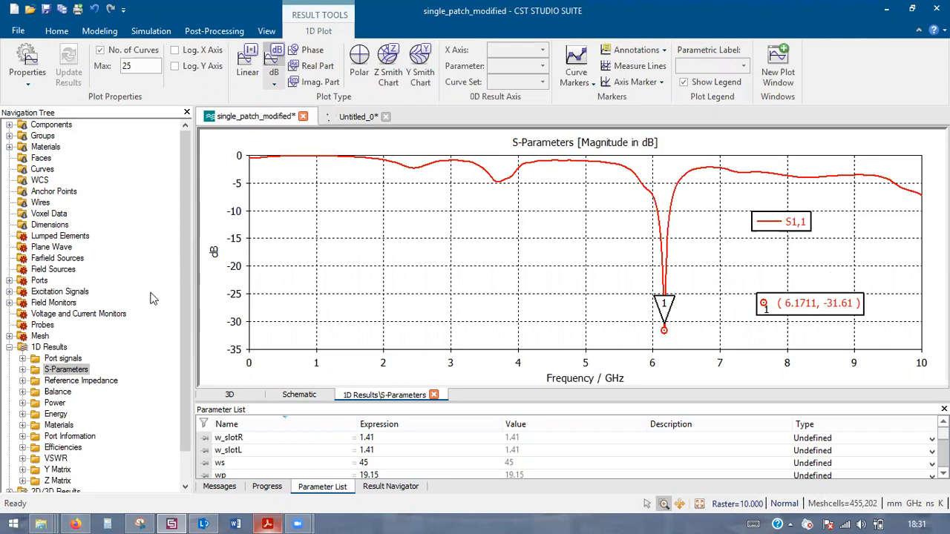
- Display the 3D farfield pattern at 6.17 GHz and examine its shape from another angle
{"action": "left_click_drag", "start_coordinate": [182, 308], "coordinate": [178, 392]}
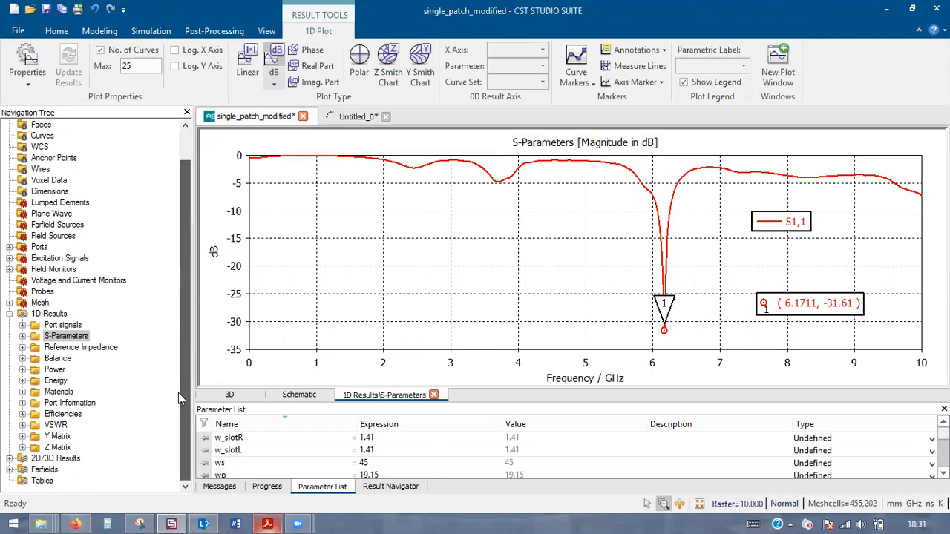
{"action": "left_click", "coordinate": [9, 469]}
{"action": "left_click", "coordinate": [80, 482]}
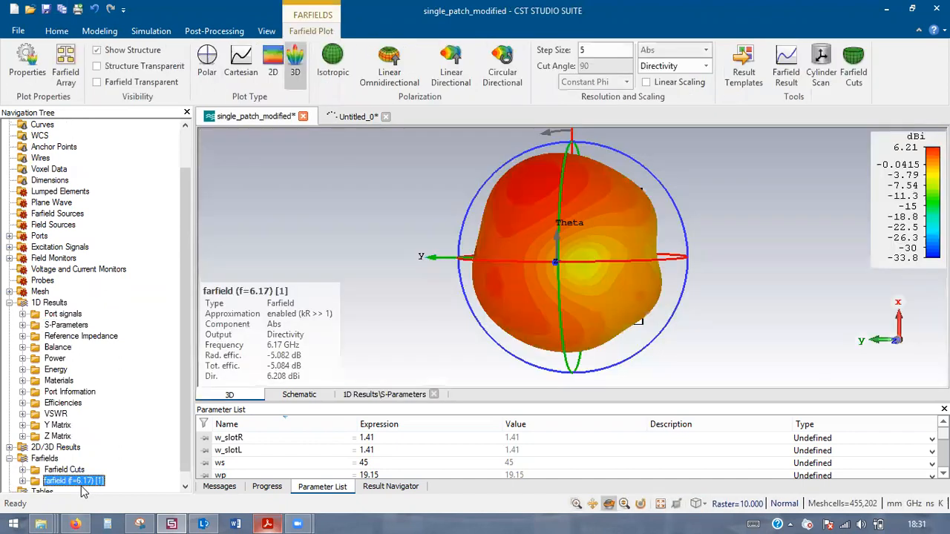
{"action": "left_click_drag", "start_coordinate": [647, 314], "coordinate": [587, 271]}
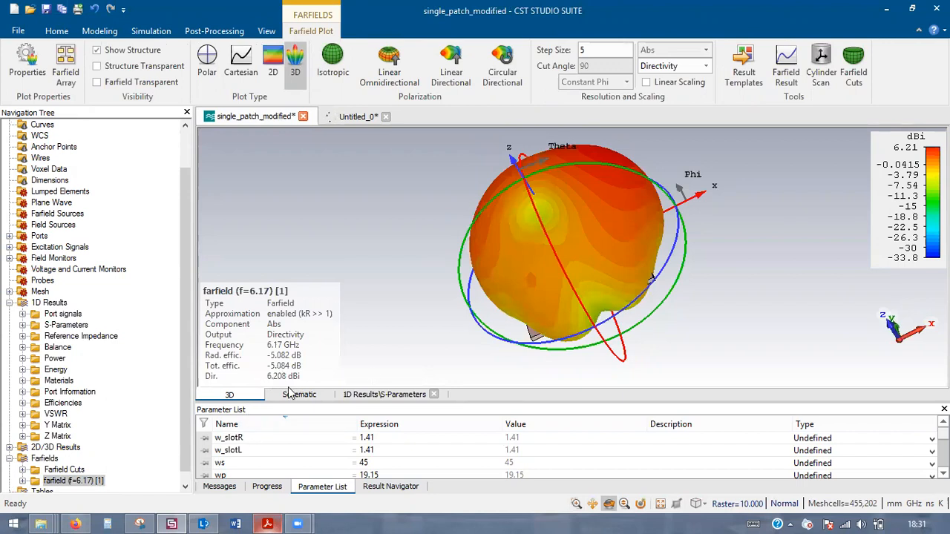
- Show the 6.17 GHz farfield as a polar plot at a constant-phi cut angle of 0 and move its lobe data box inward
{"action": "left_click", "coordinate": [208, 63]}
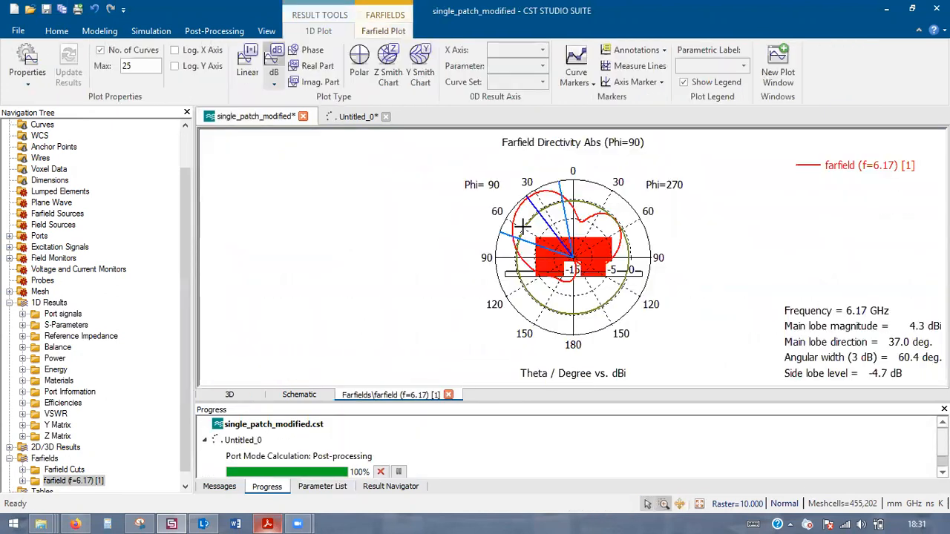
{"action": "left_click", "coordinate": [375, 33]}
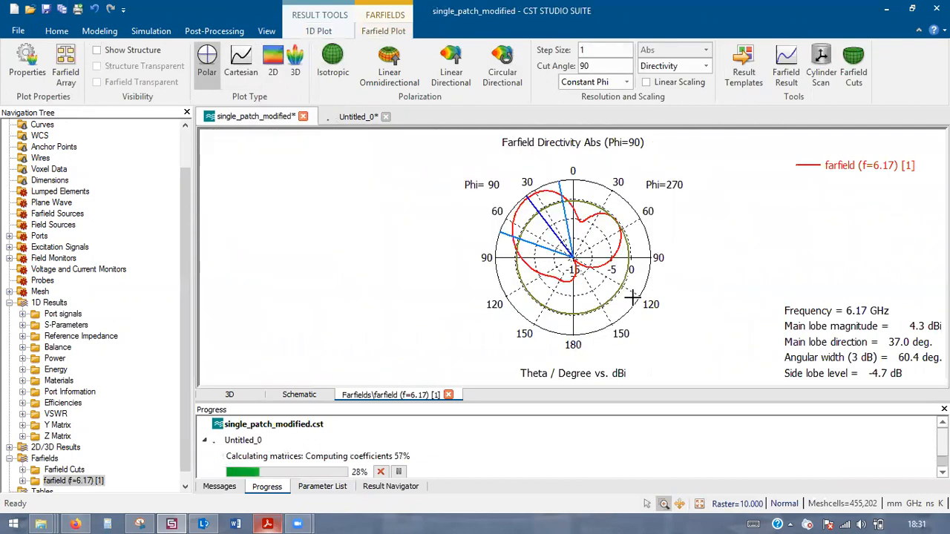
{"action": "double_click", "coordinate": [608, 65]}
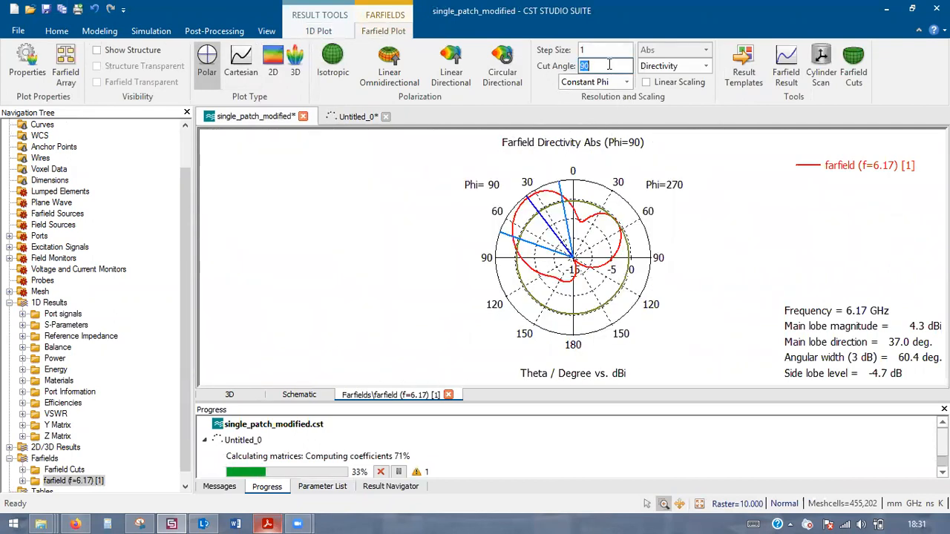
{"action": "type", "text": "0"}
{"action": "key", "text": "Return"}
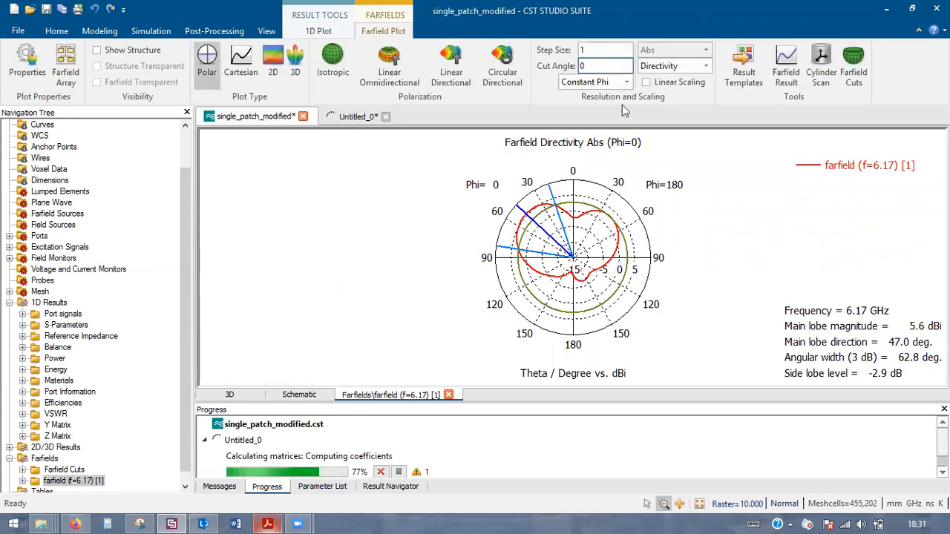
{"action": "left_click_drag", "start_coordinate": [834, 326], "coordinate": [805, 300]}
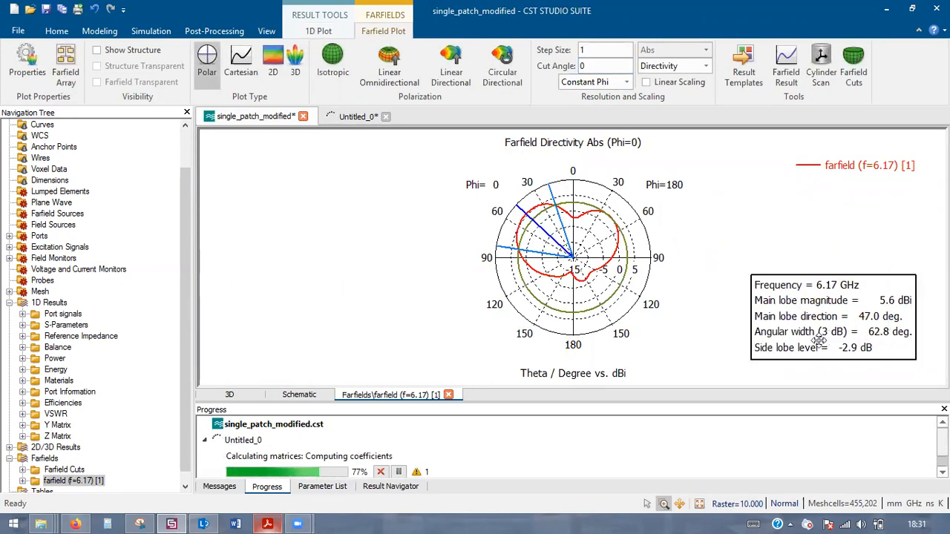